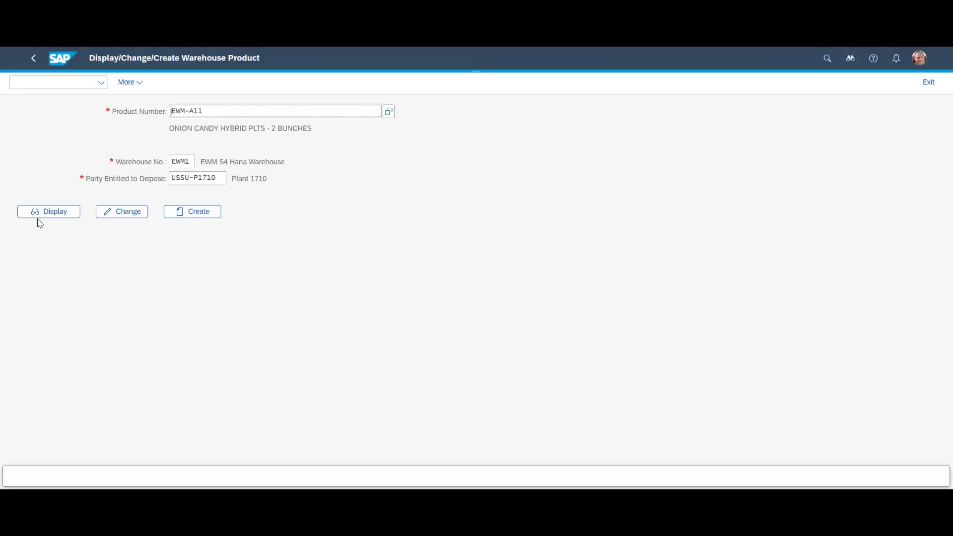
Display the EWM-A11 product master, then list EWM-A11's physical stock per bin in the monitor
click(41, 218)
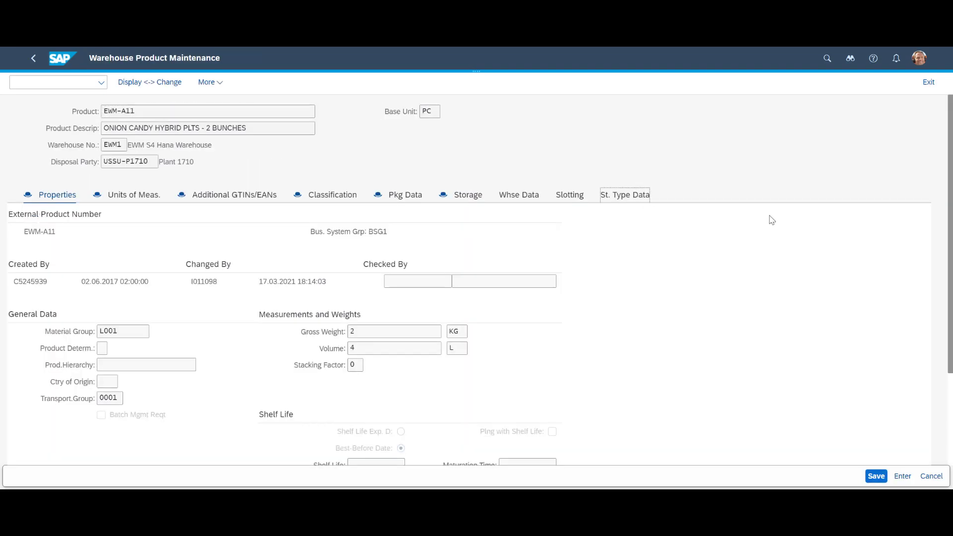
scroll(747, 220, down, 3)
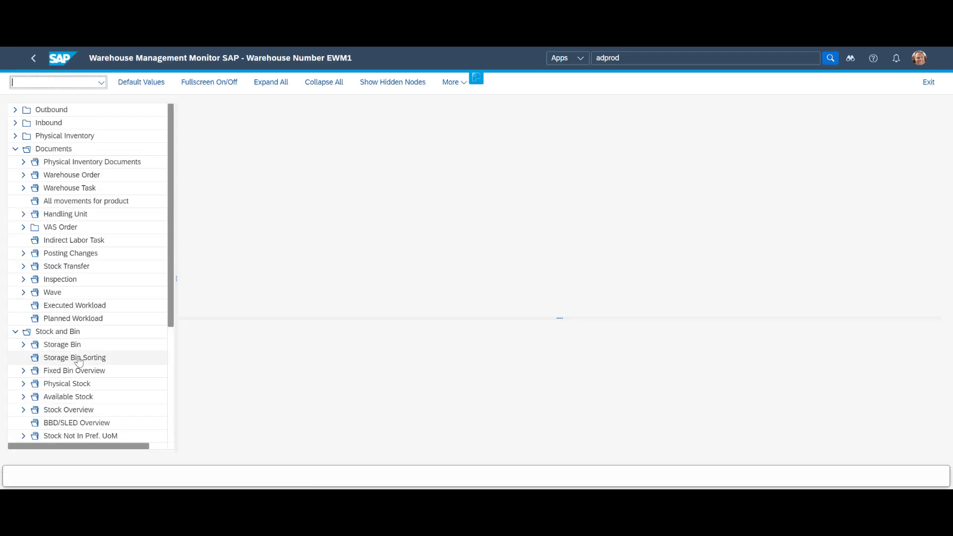
click(69, 384)
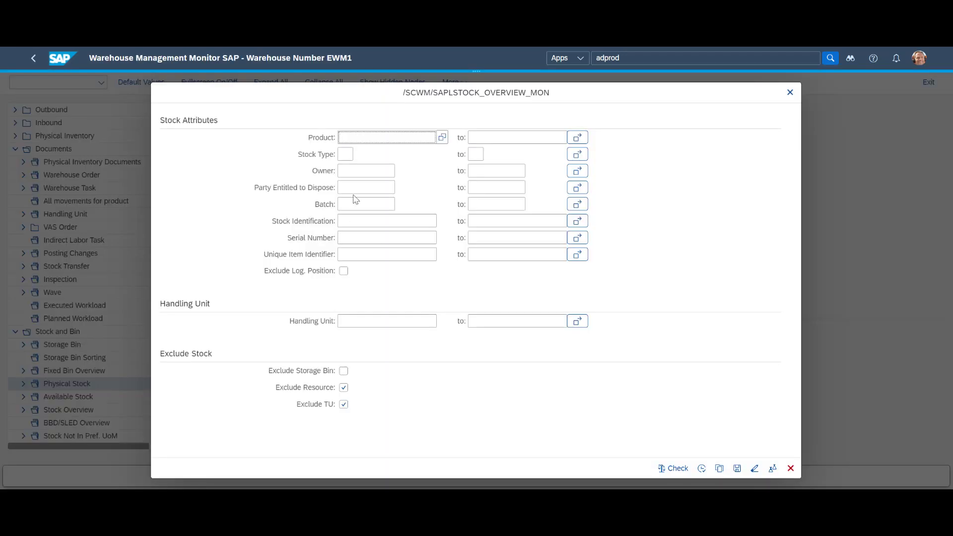
text(EWM-A11)
click(702, 469)
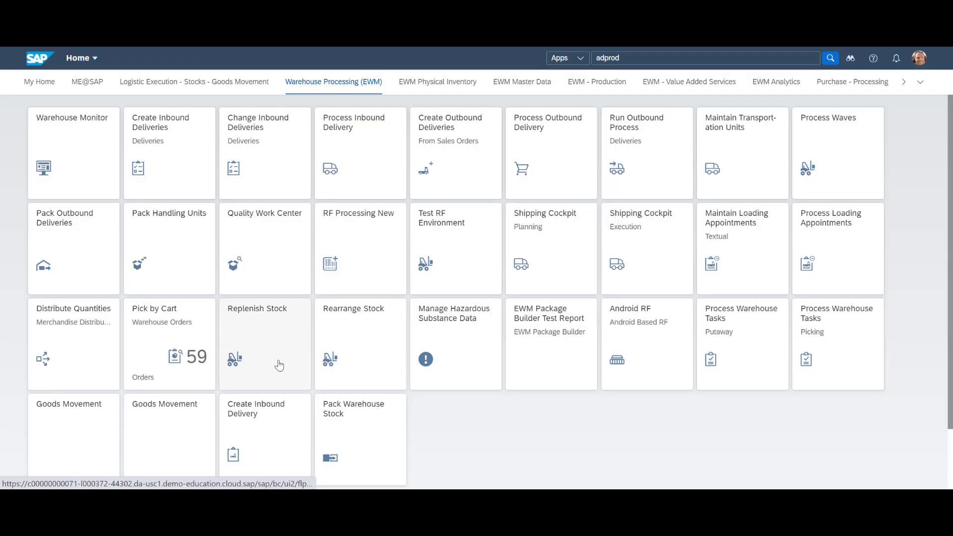
Run replenishment planning for product EWM-A11 and select the planned 100 PC item
click(226, 313)
text(EW)
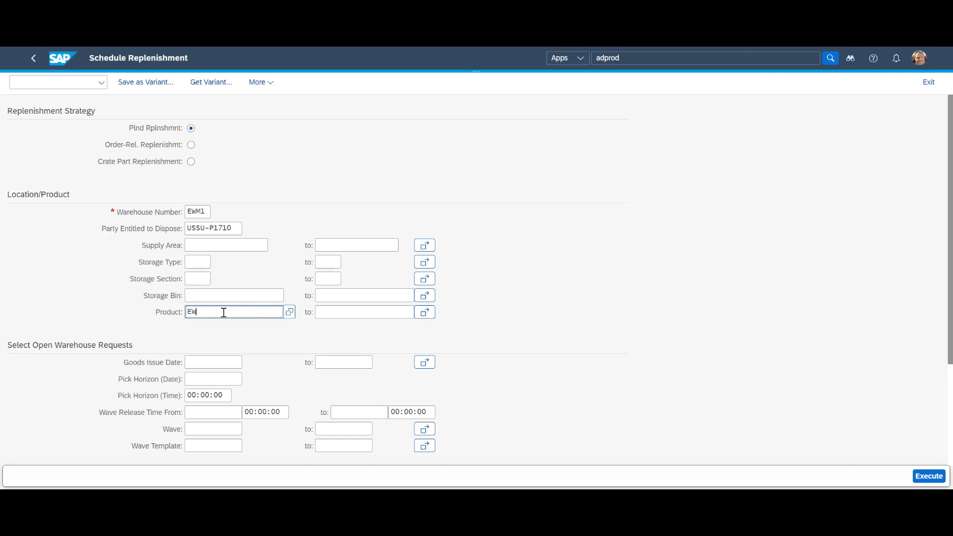
text(M-A11)
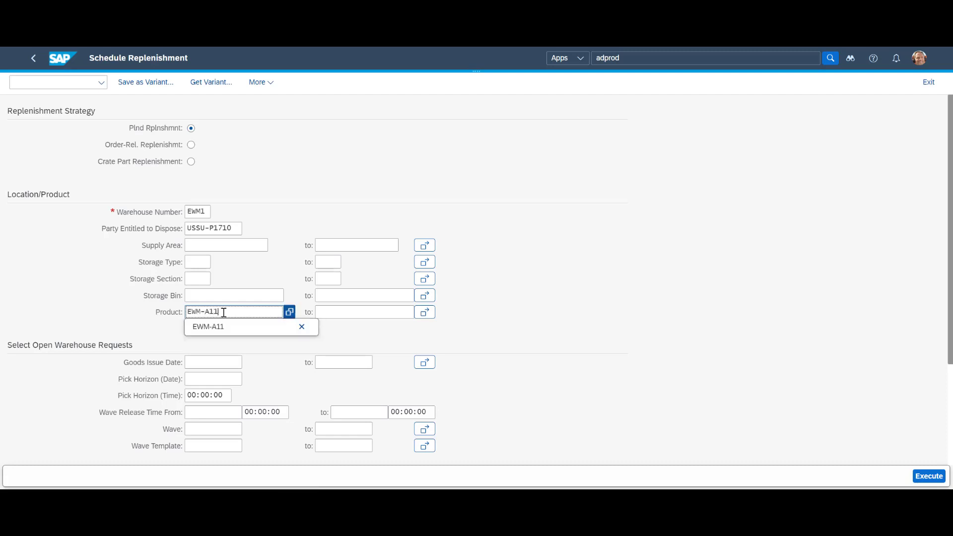
key(Tab)
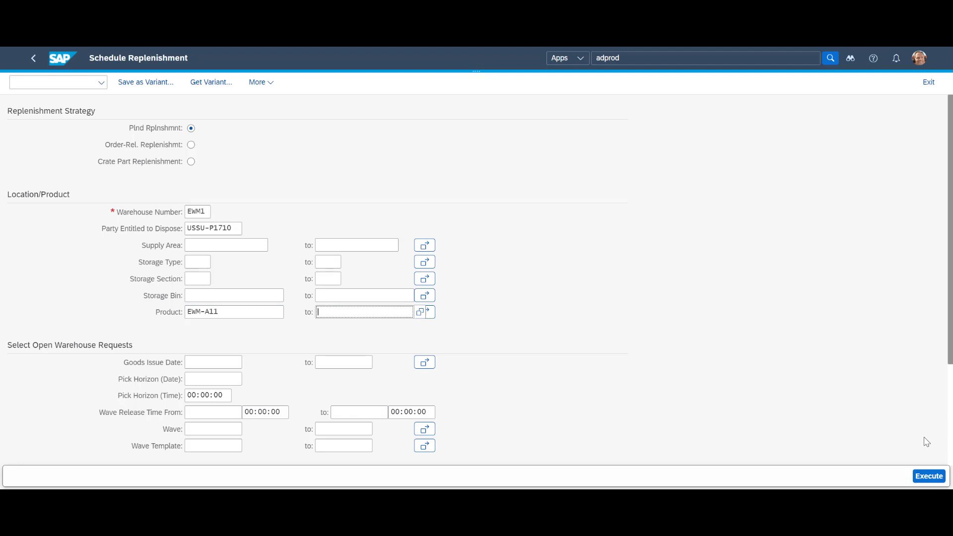
click(934, 480)
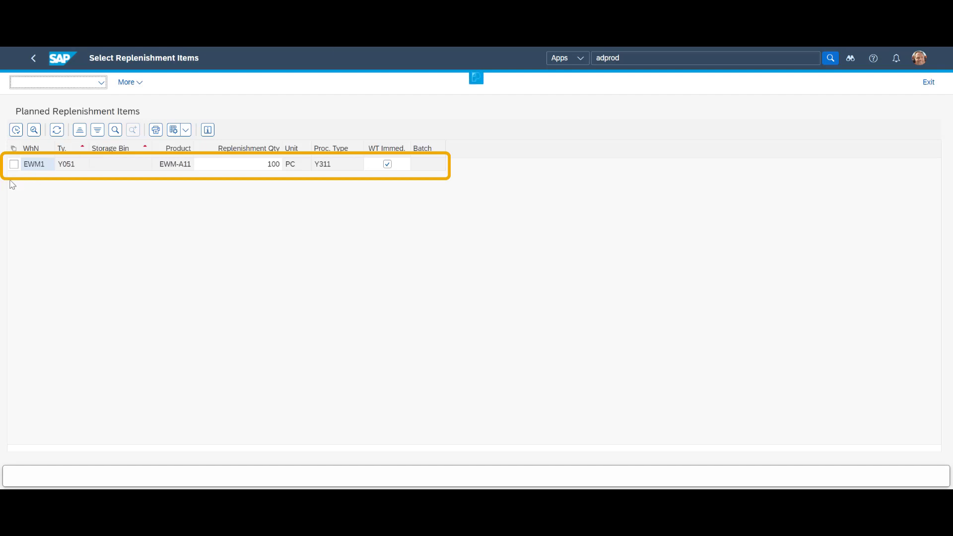
click(15, 166)
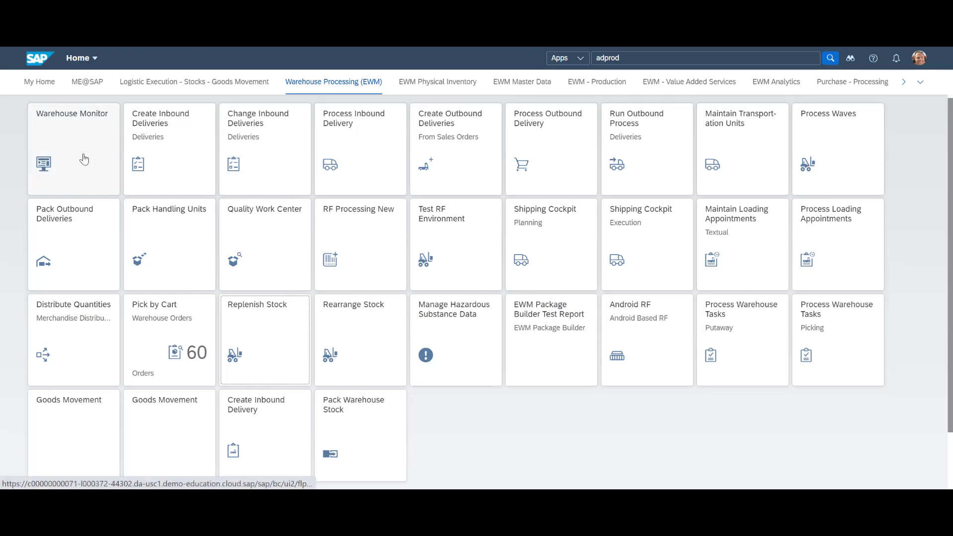
Search the warehouse monitor for warehouse task 100017901
click(85, 157)
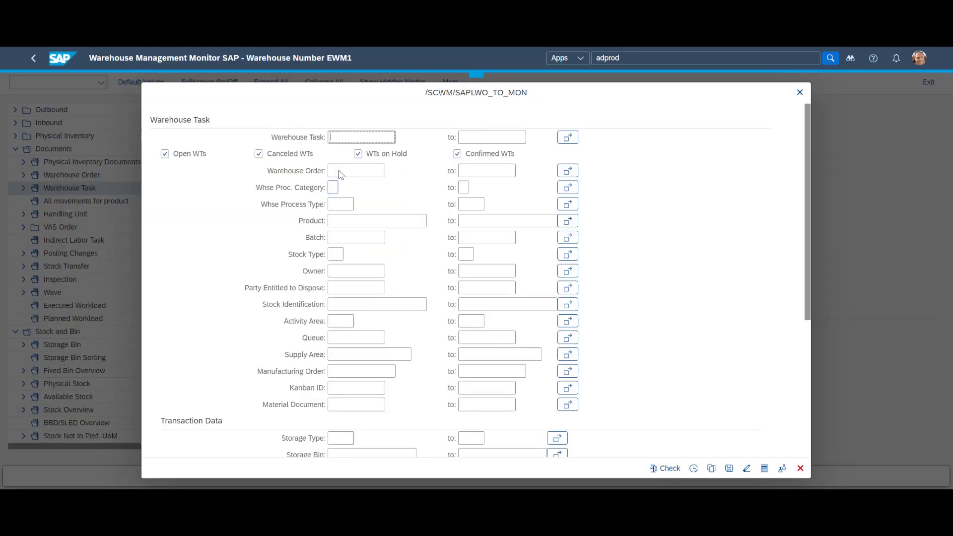
click(351, 137)
click(355, 147)
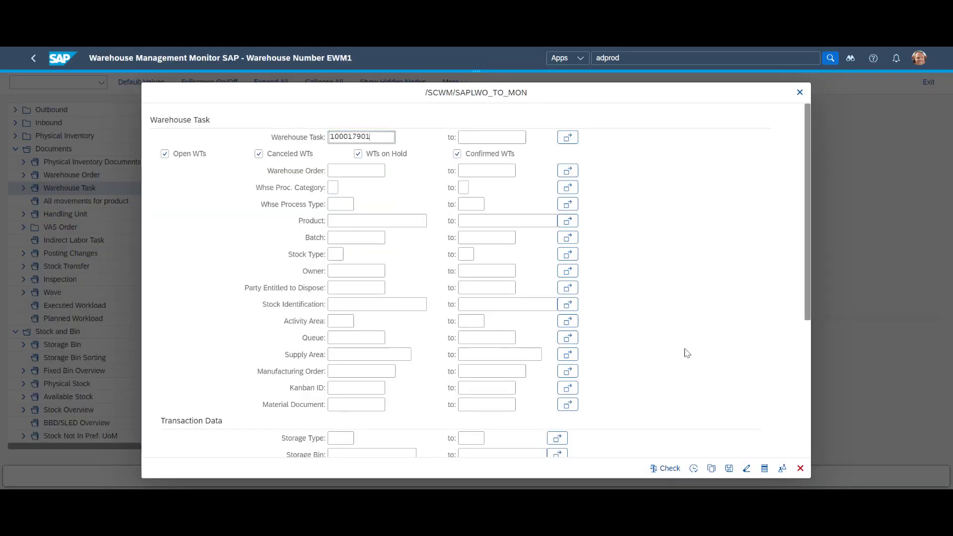
click(694, 469)
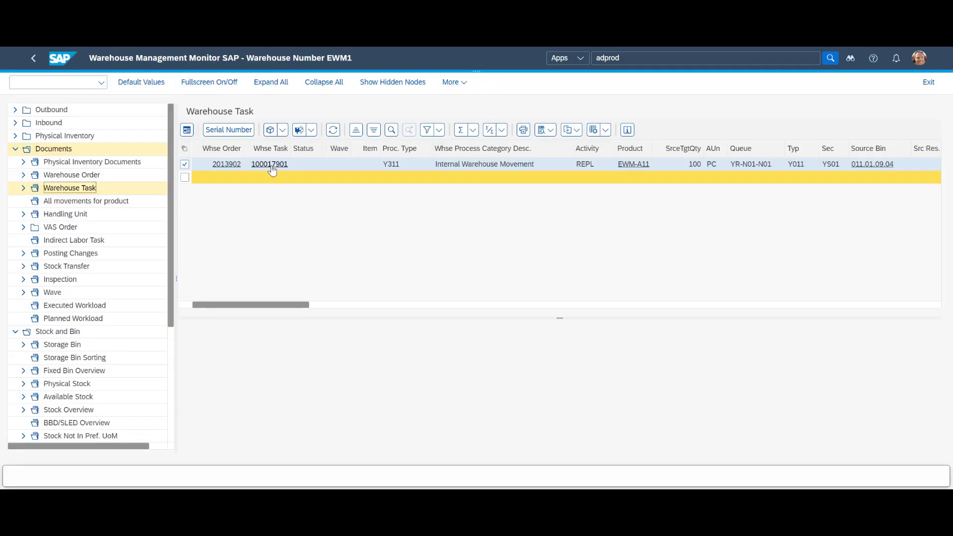
Open the details of task 100017901 and review its bins 011.01.09.04 and 051.01.01.02
click(187, 129)
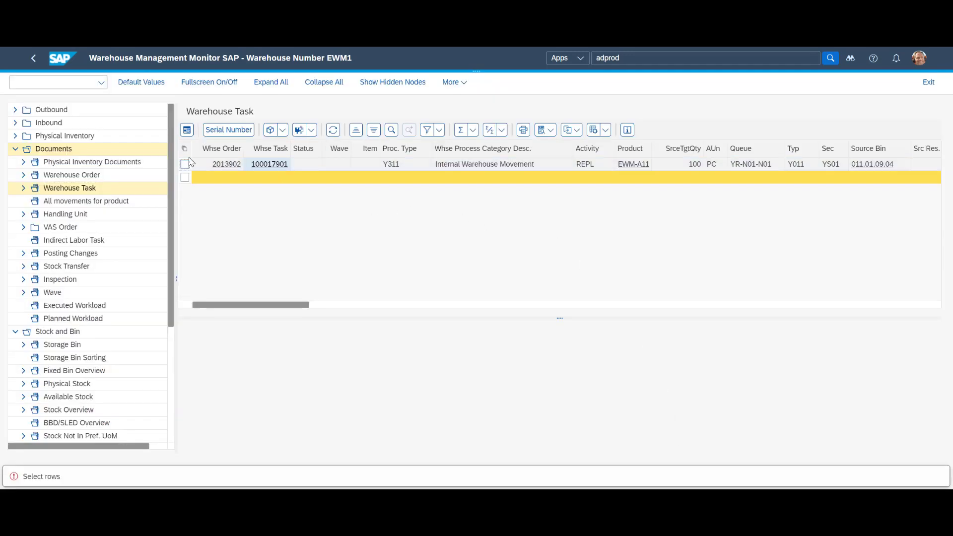
click(187, 131)
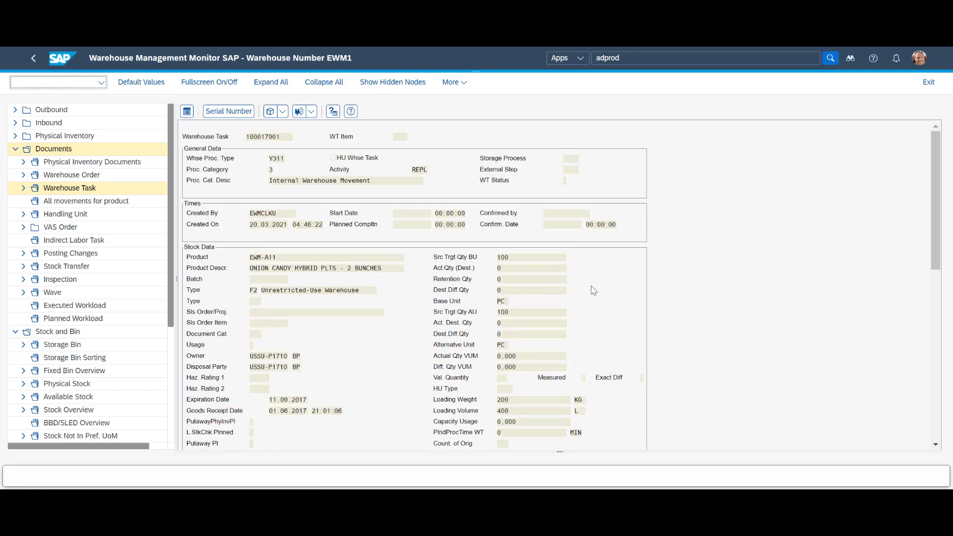
scroll(593, 291, down, 5)
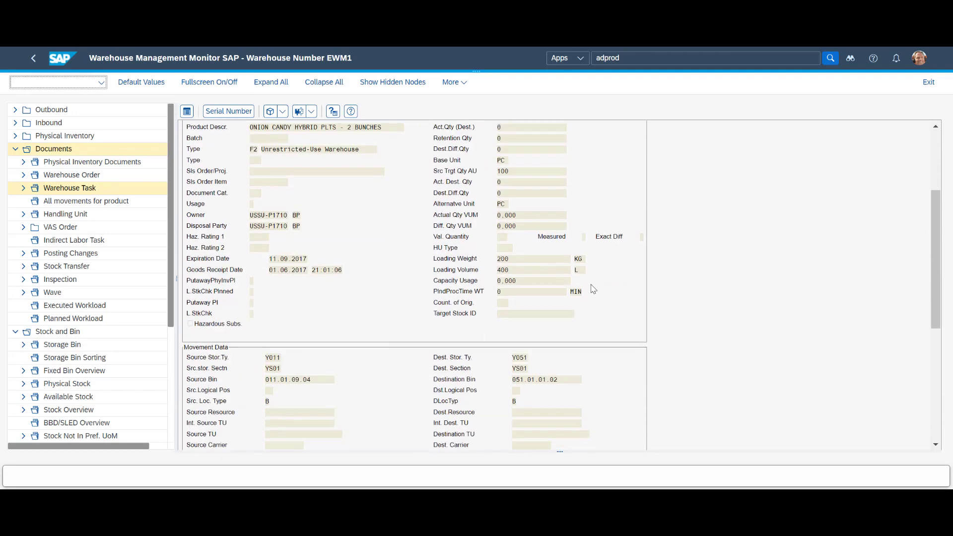
scroll(593, 289, down, 2)
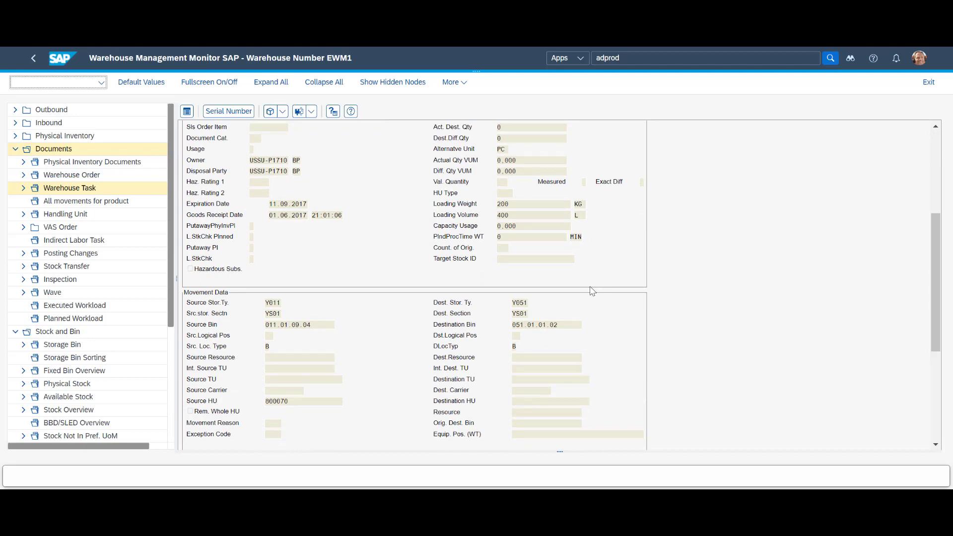
scroll(593, 291, down, 7)
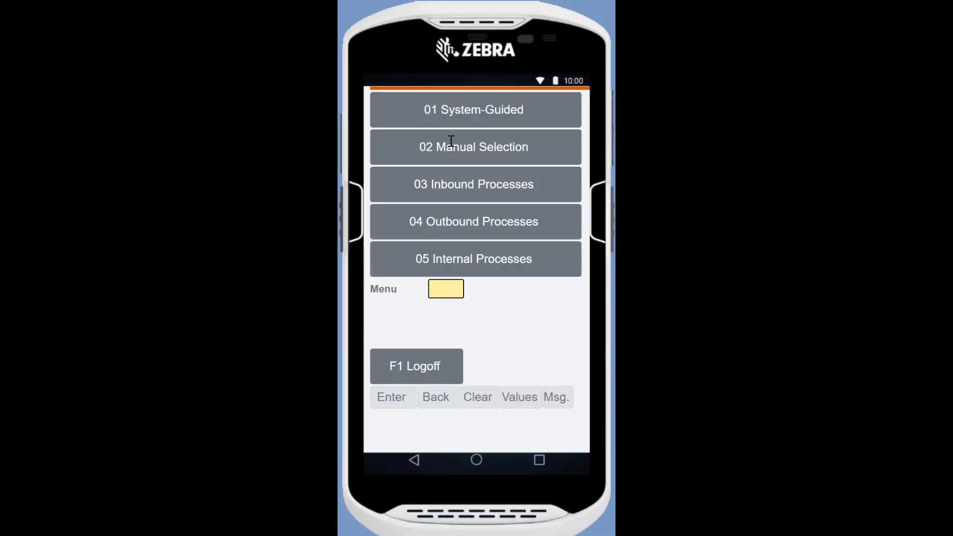
Select warehouse order 2013902 through manual selection by warehouse order
click(451, 154)
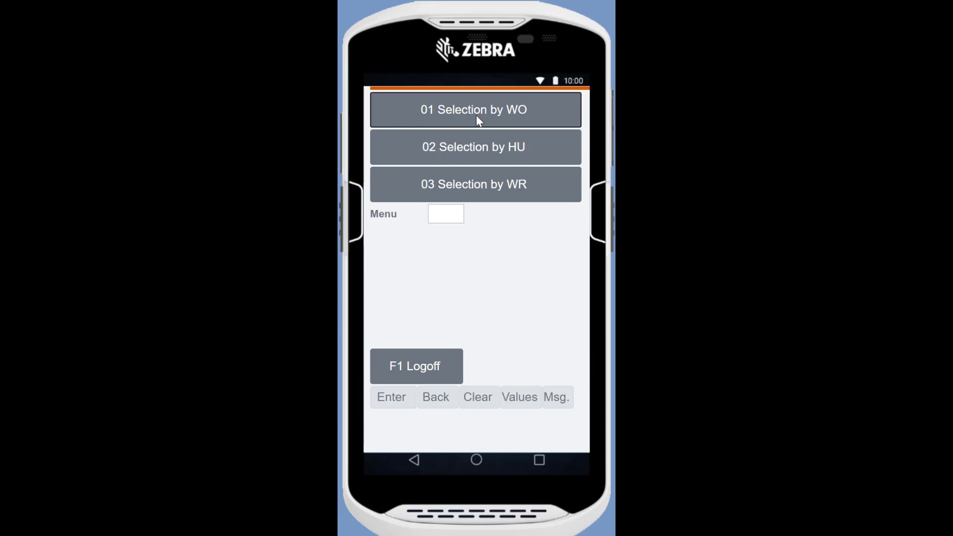
click(476, 115)
text(2013902)
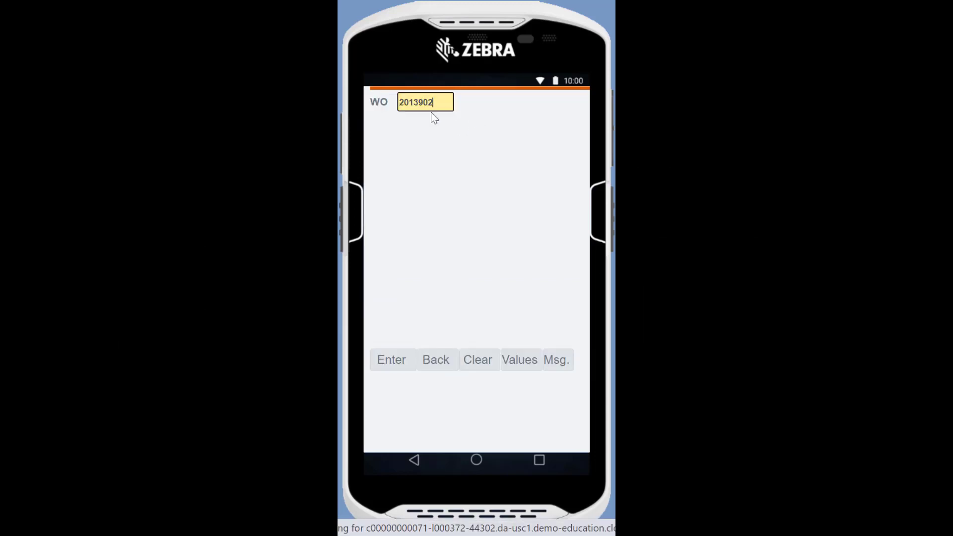
key(Return)
Confirm picking 100 PC from bin 011.01.09.04 and putting them into bin 051.01.01.02
click(515, 403)
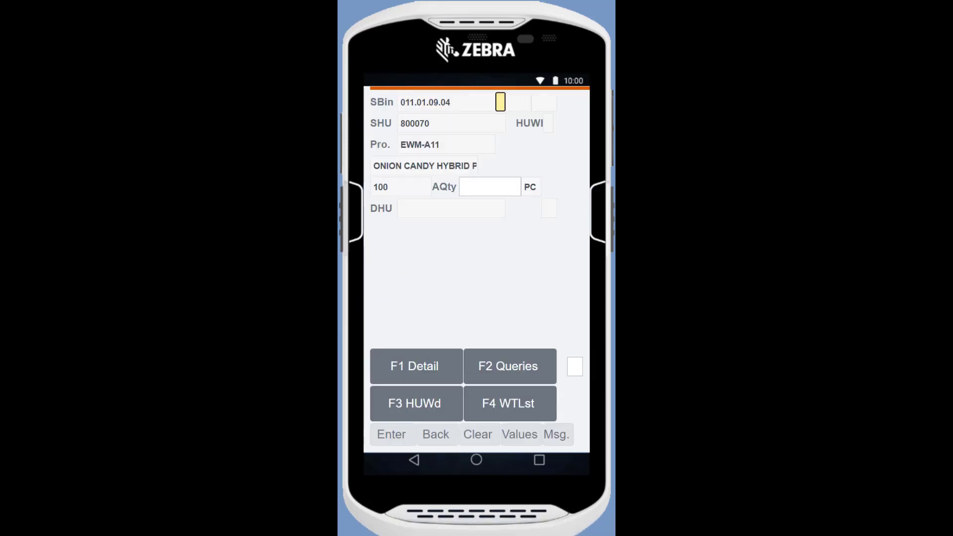
key(Return)
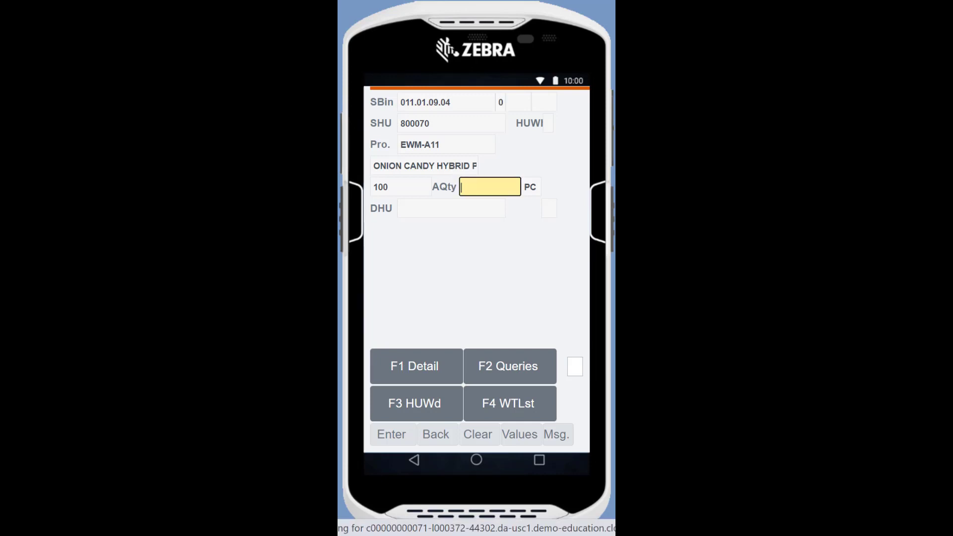
text(100)
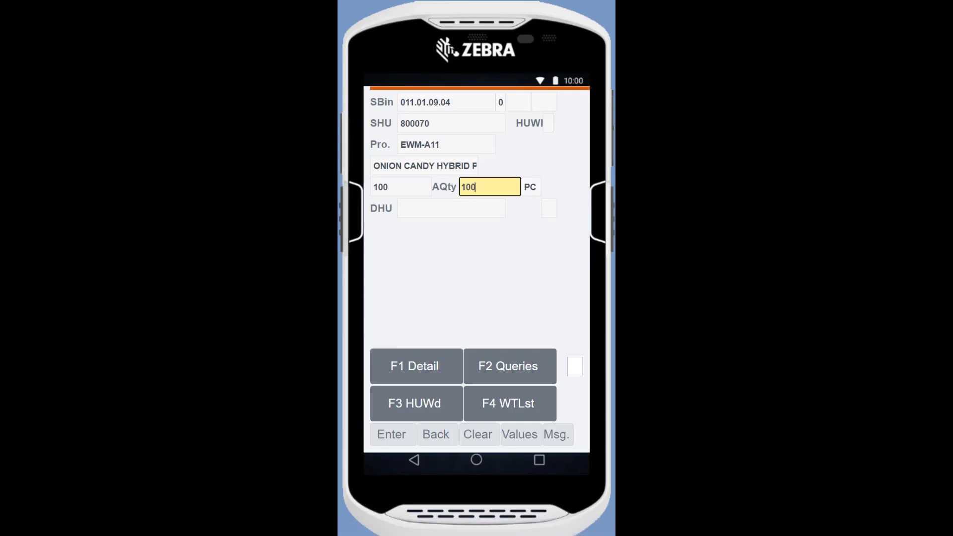
key(Return)
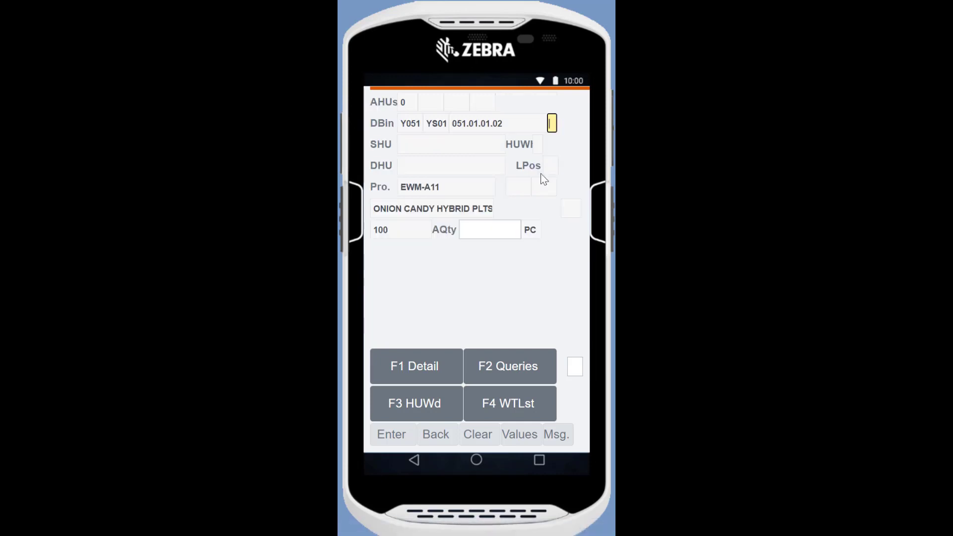
text(02)
key(Return)
text(10)
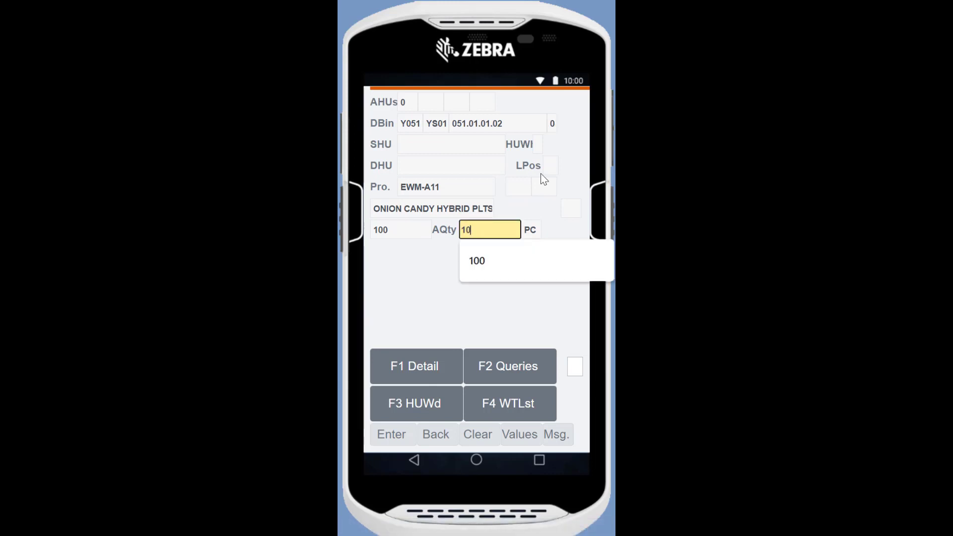
text(0)
key(Return)
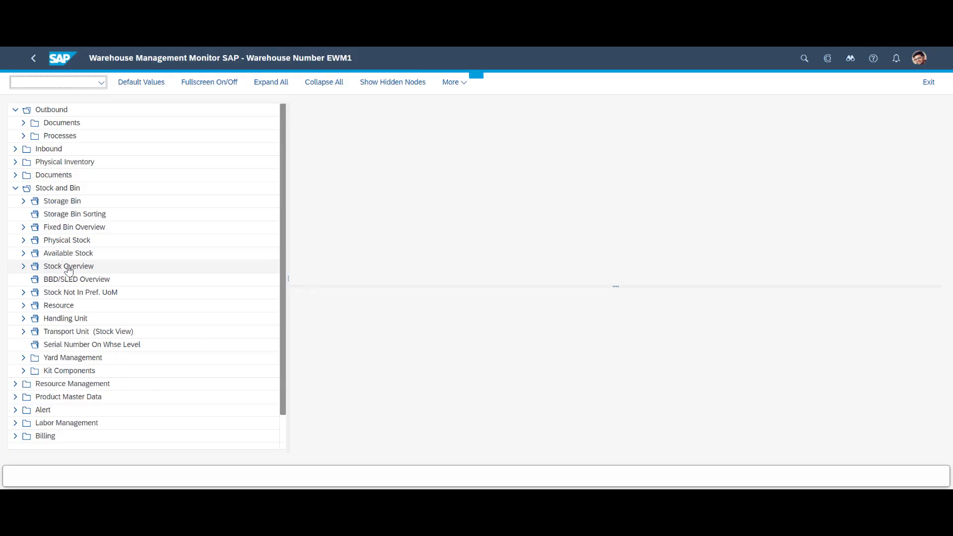
Run a stock overview for EWM-A11, showing 100 PC in bin 051.01.01.02
click(253, 262)
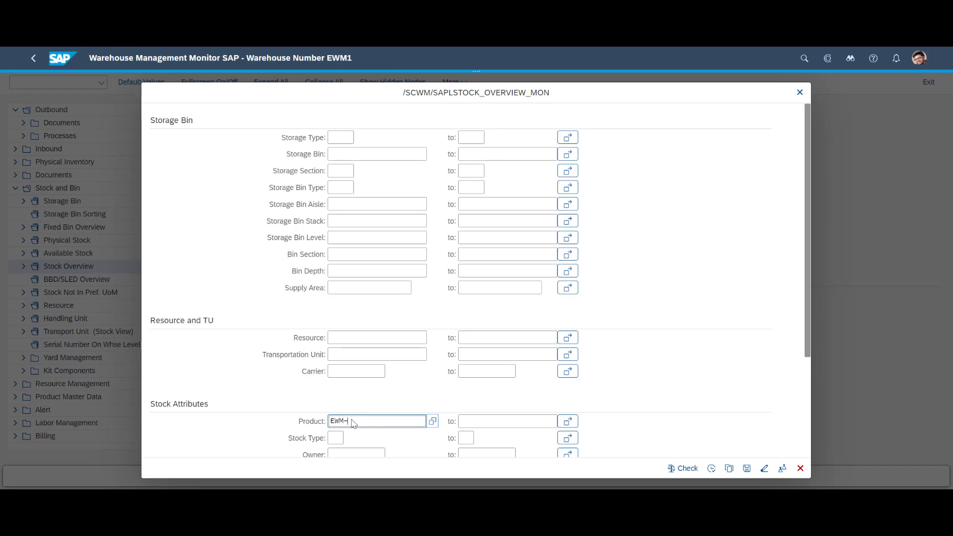
click(353, 422)
text(EWM-AAll)
key(Tab)
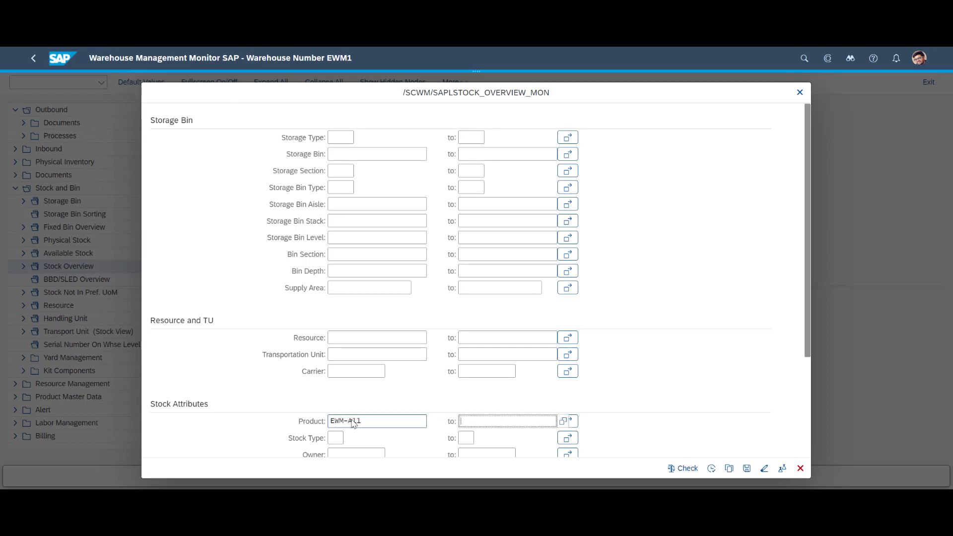
click(713, 469)
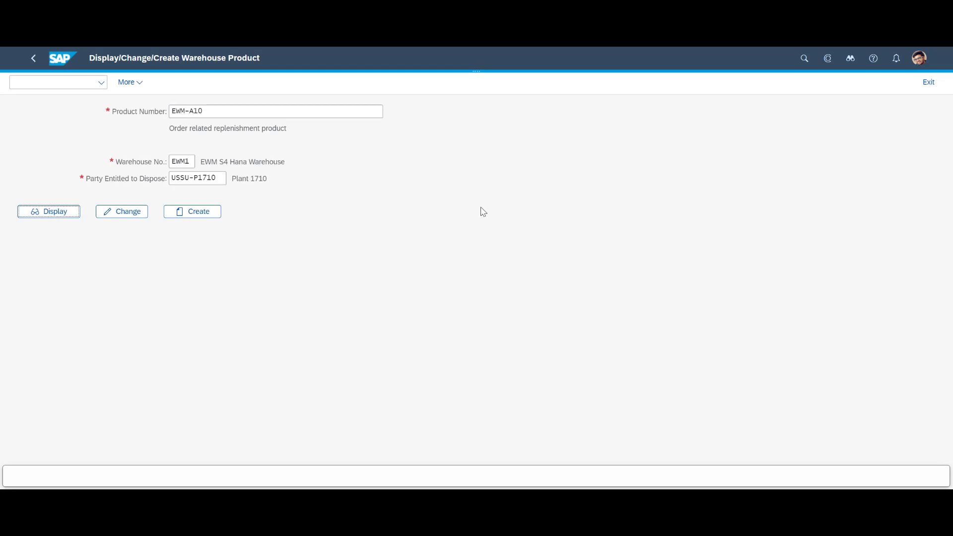
Show EWM-A10's storage type data, then run its stock overview showing 27 PC in 051.01.01.01
key(Return)
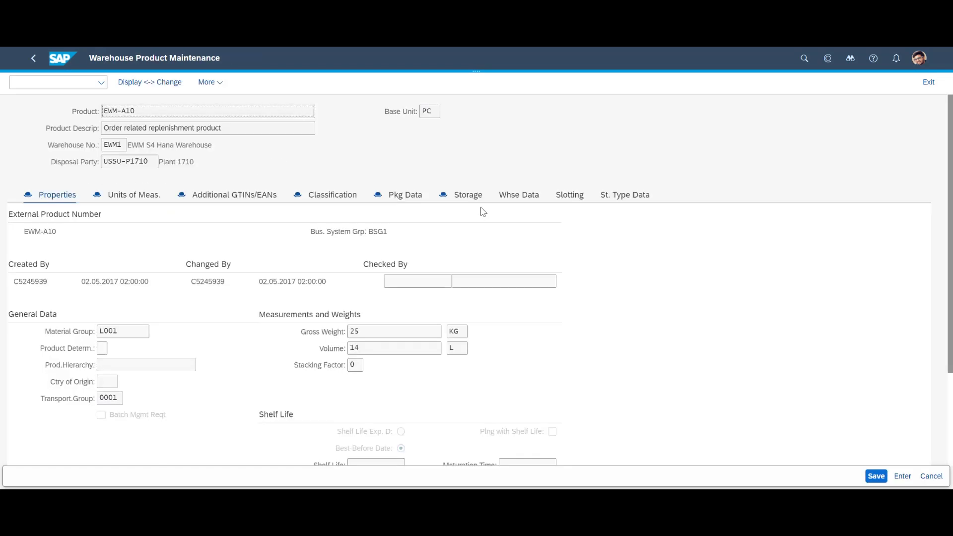
click(625, 198)
scroll(636, 284, down, 3)
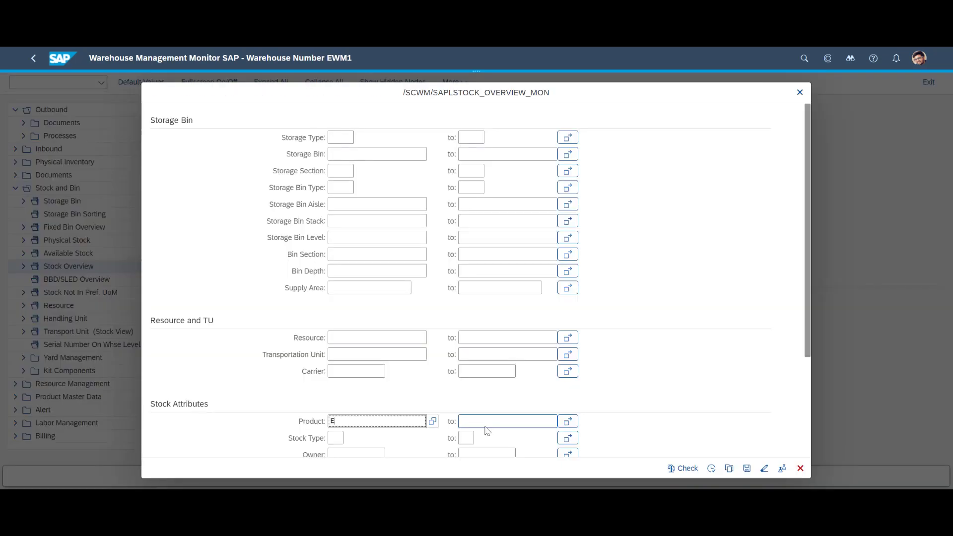
text(0)
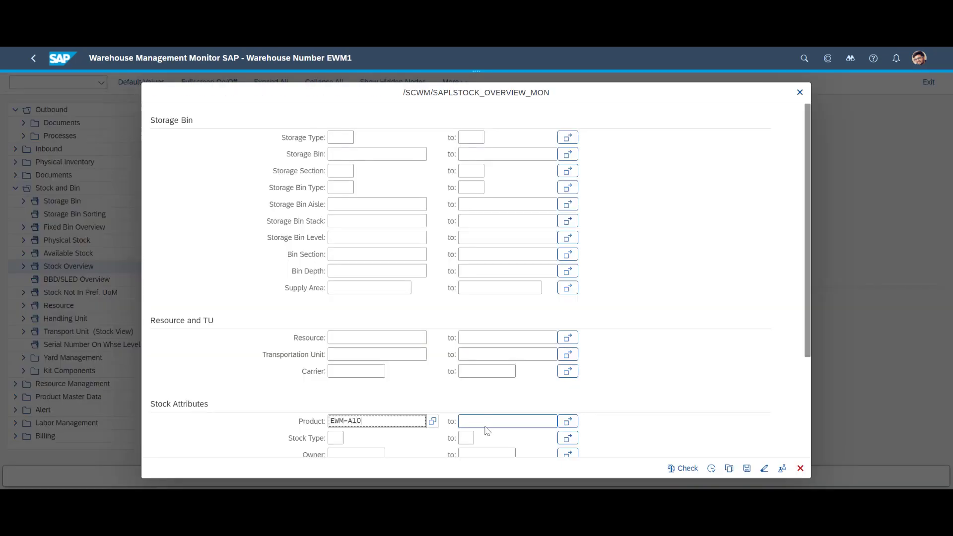
click(714, 472)
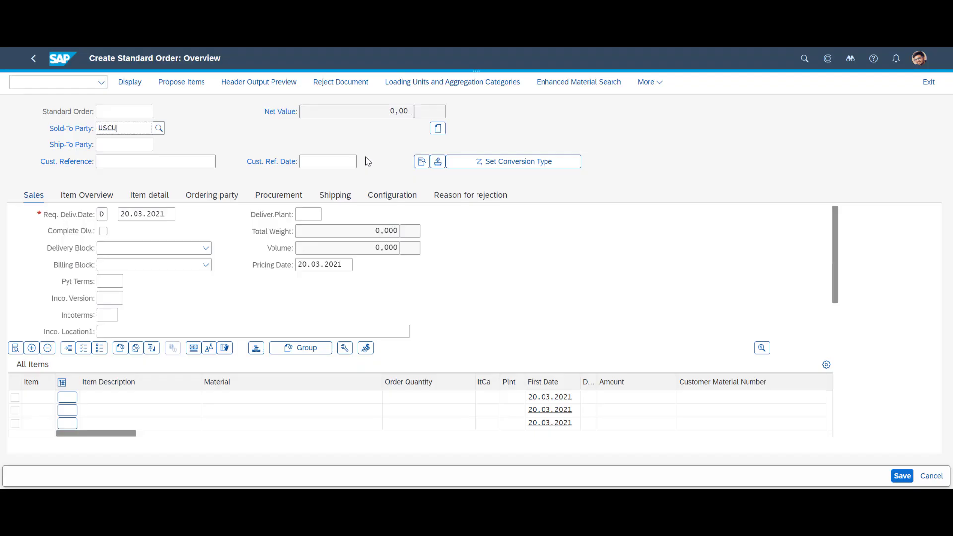
Enter the Rio Bikes sold-to party and customer reference, and add 40 units of EWM-A10
text(L-51)
key(Tab)
key(Tab)
text(TrondR)
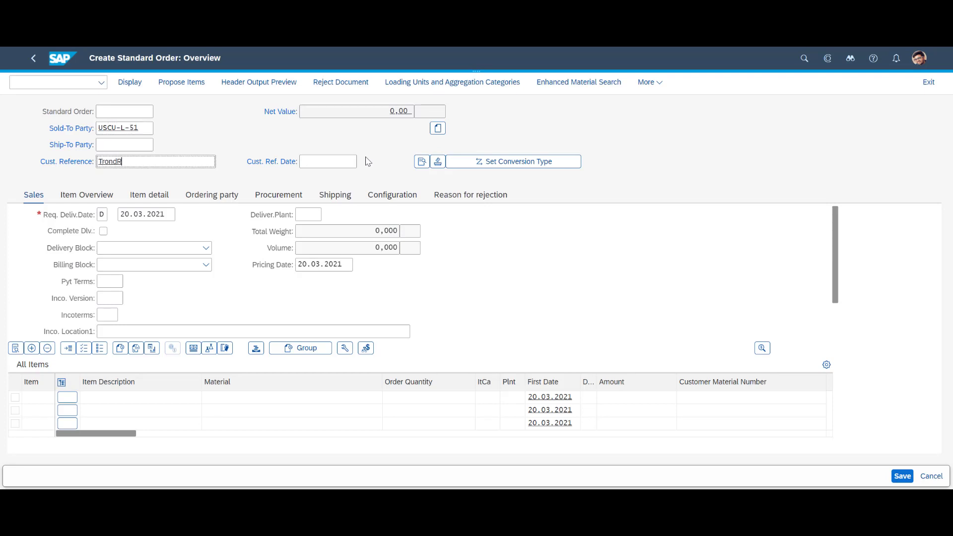
text(EPLN)
click(252, 398)
text(EW)
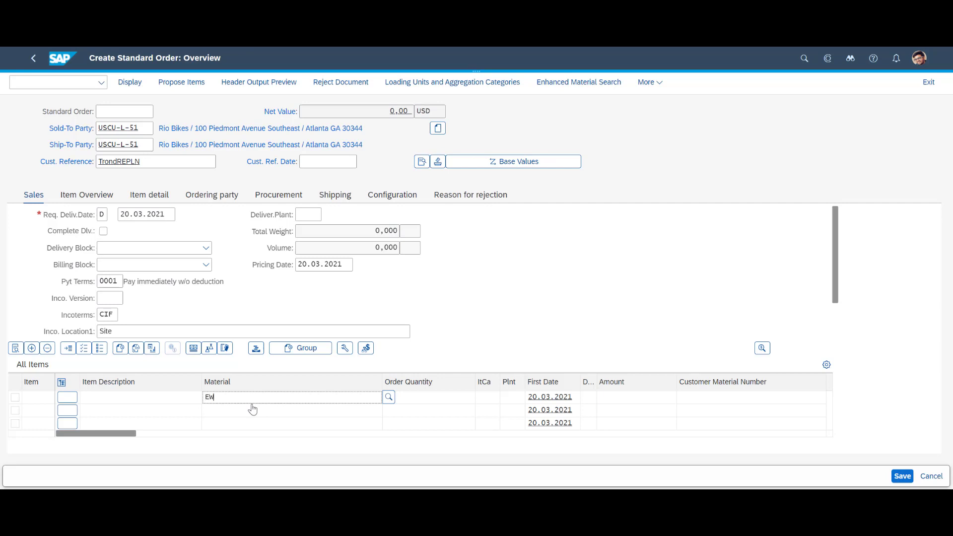
text(M-A10)
key(Tab)
text(40)
key(Return)
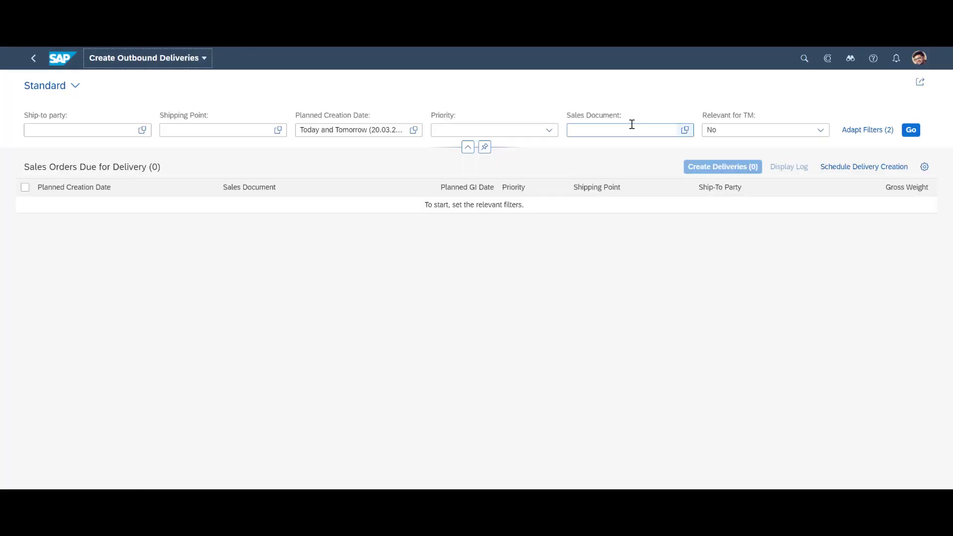
Create the outbound delivery for sales order 270897, due up until next week, and check the log
click(617, 126)
text(270897)
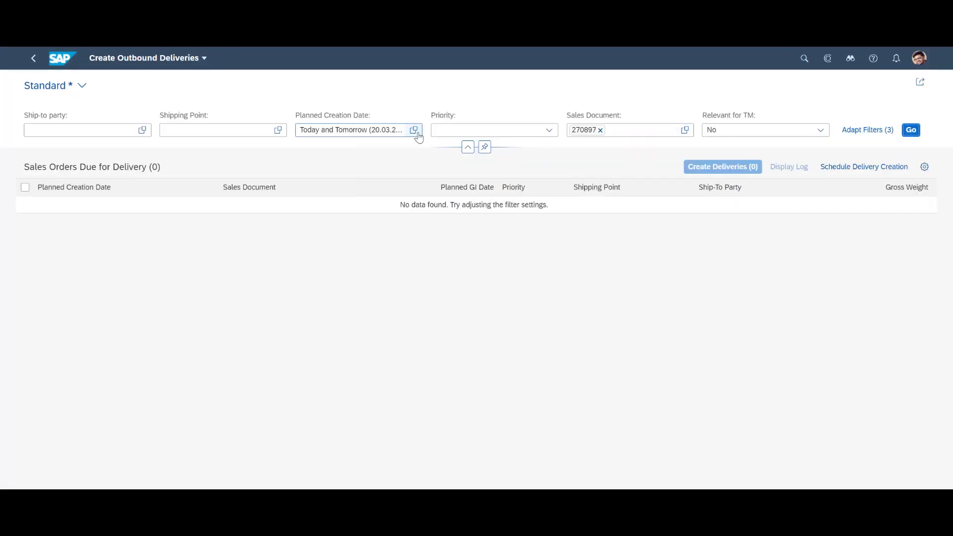
click(902, 135)
click(238, 211)
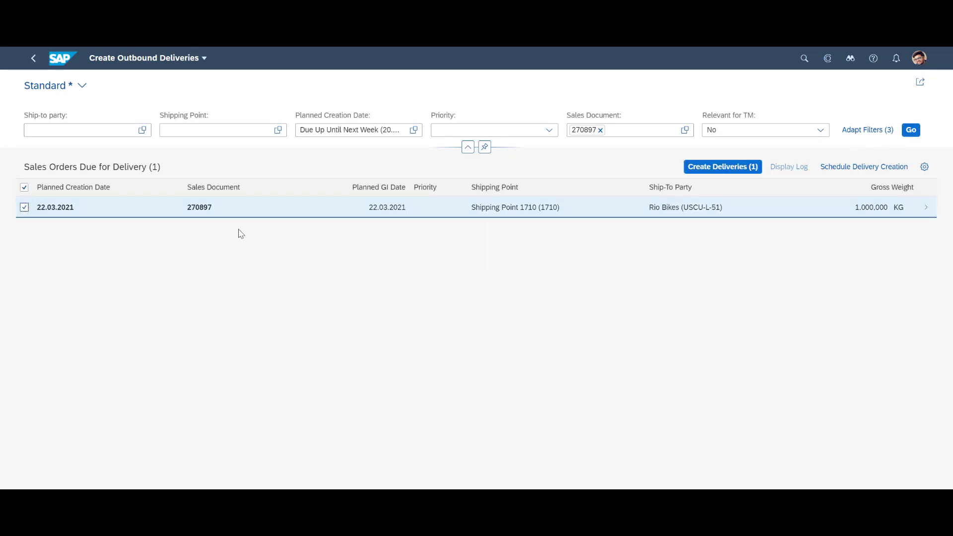
click(715, 166)
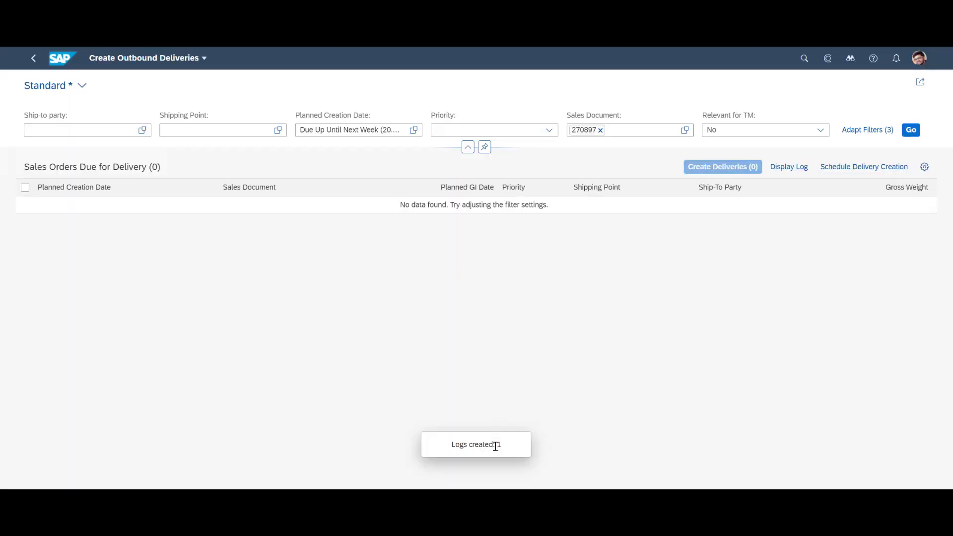
click(492, 442)
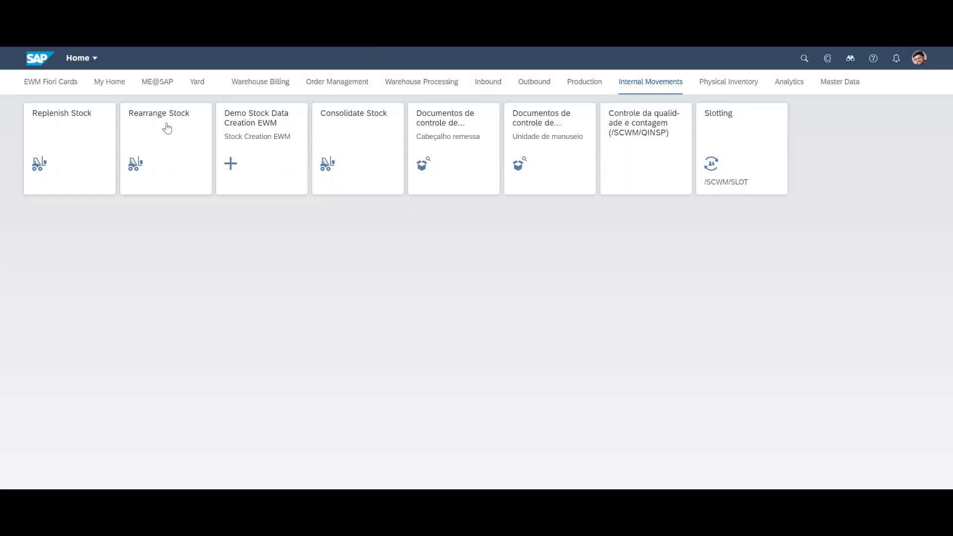
Plan order-related replenishment of EWM-A10 into storage type Y051 and create the 15 PC task
click(99, 154)
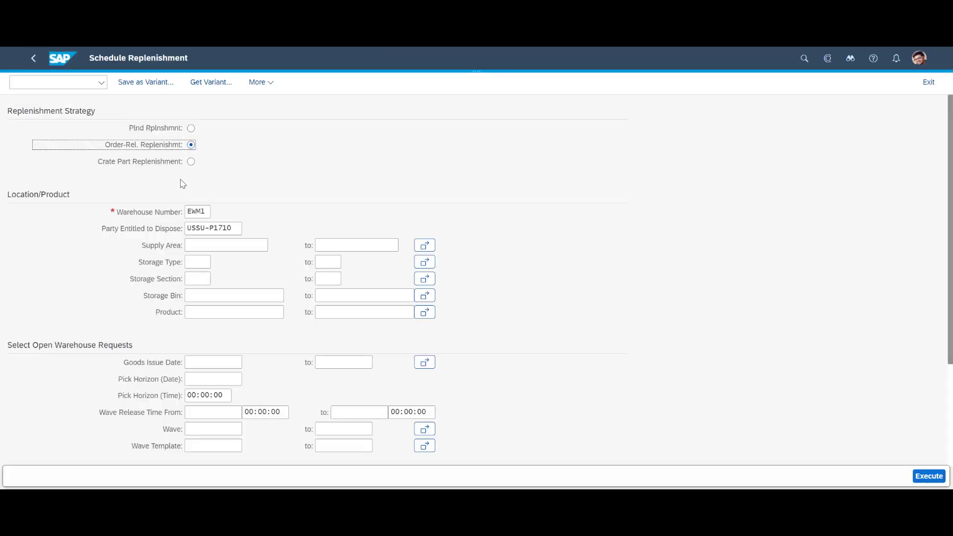
click(216, 266)
text(Y)
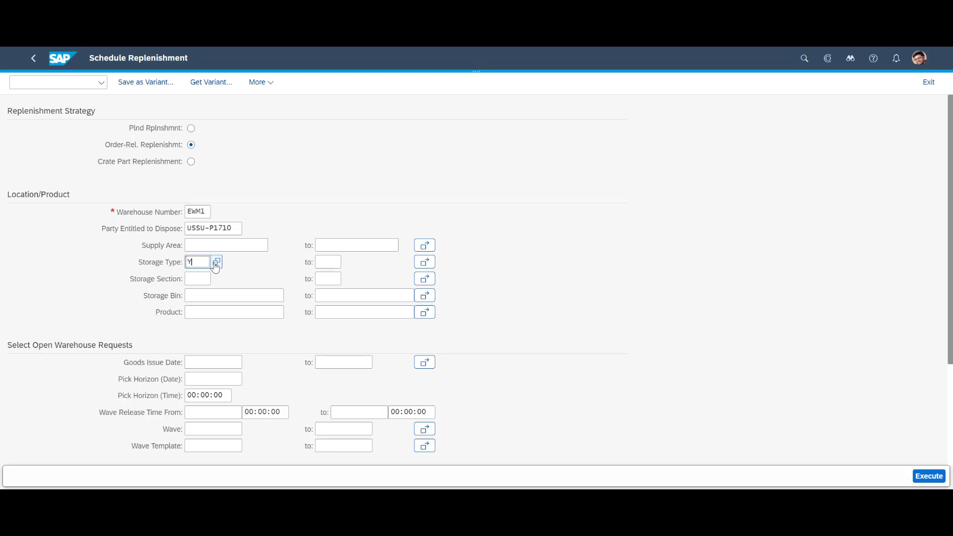
text(051)
key(Tab)
click(224, 312)
text(EWM-A10)
key(Tab)
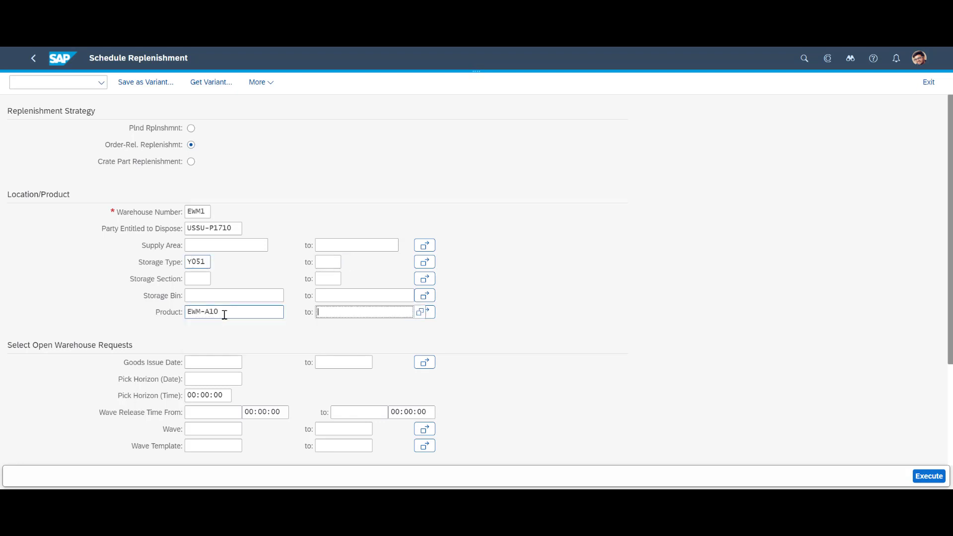
click(925, 477)
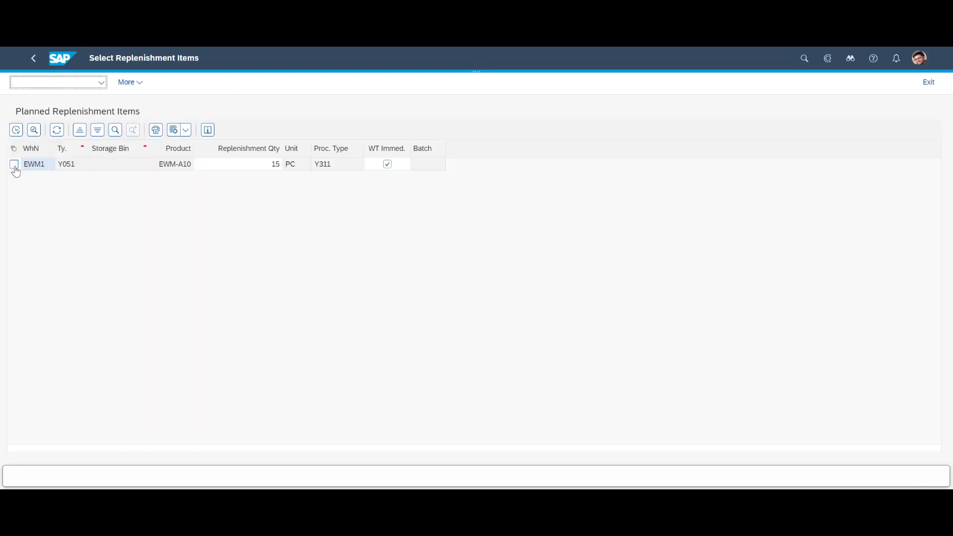
click(15, 166)
key(ctrl+s)
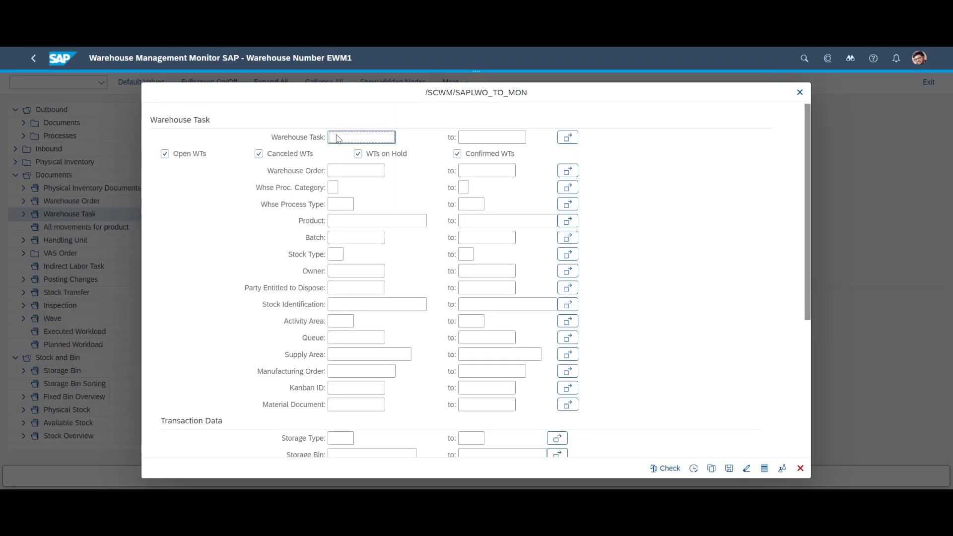
Look up task 100017902 and view its movement data from bin 011.01.02.03 to 051.01.02.01
text(100017902)
click(693, 468)
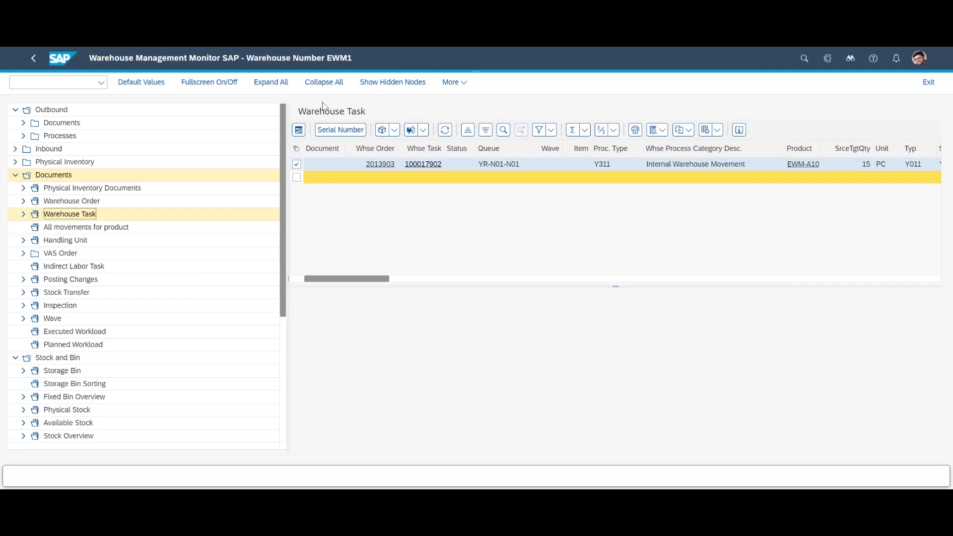
click(298, 130)
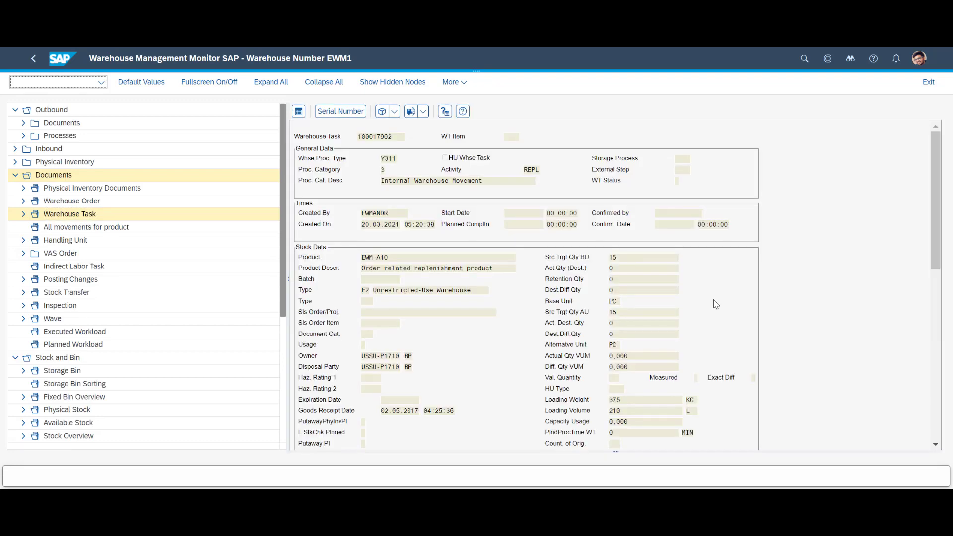
scroll(715, 303, down, 6)
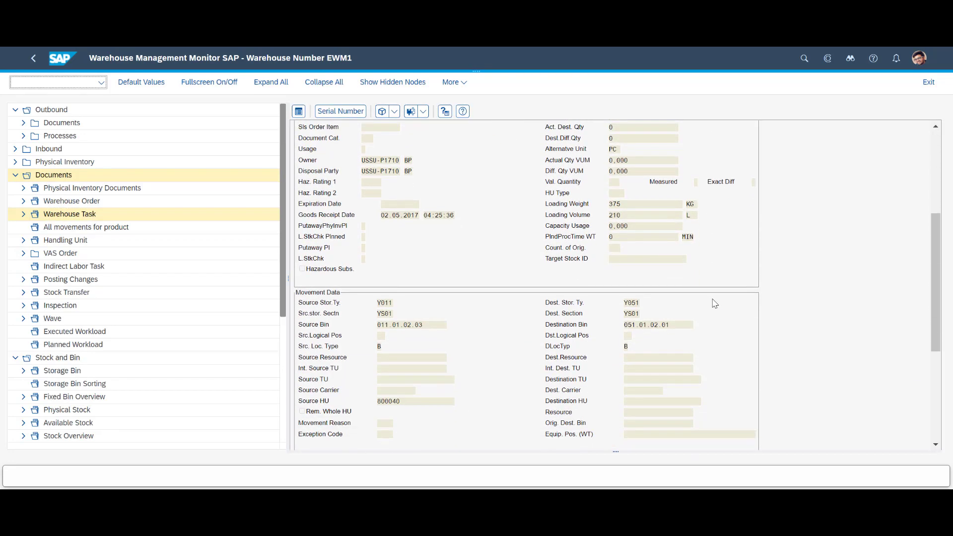
scroll(715, 303, down, 4)
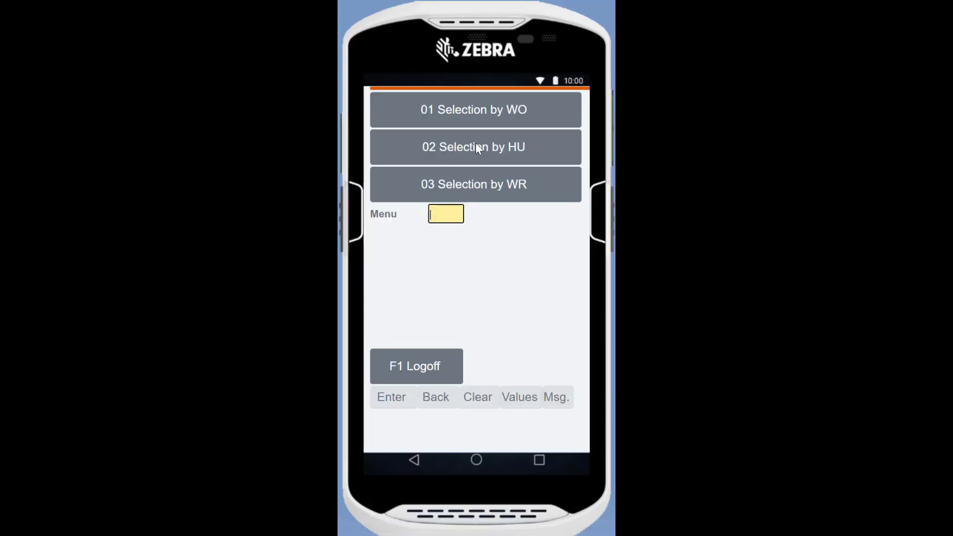
Open warehouse order 2013903 and take 15 pieces of EWM-A10 from source bin 011.01.02.03
click(518, 115)
text(2013903)
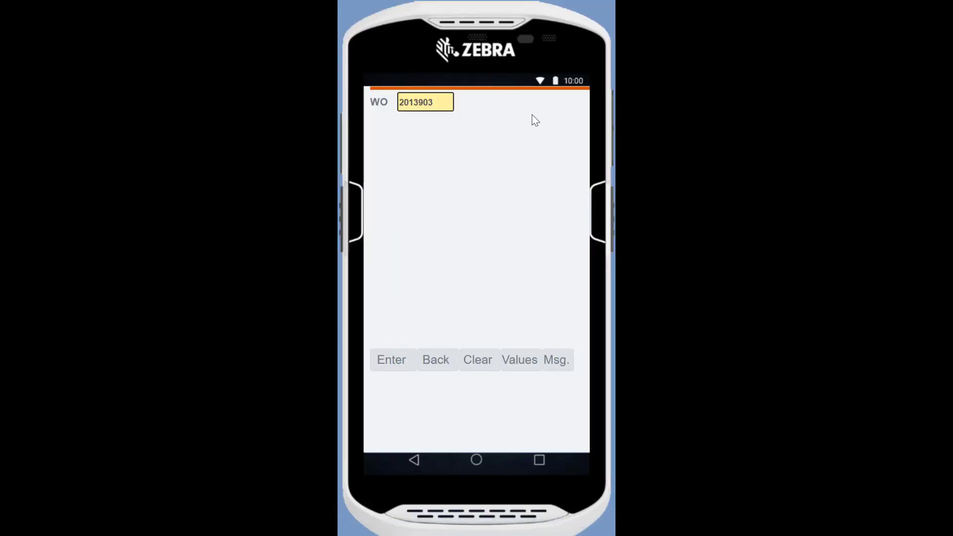
key(Return)
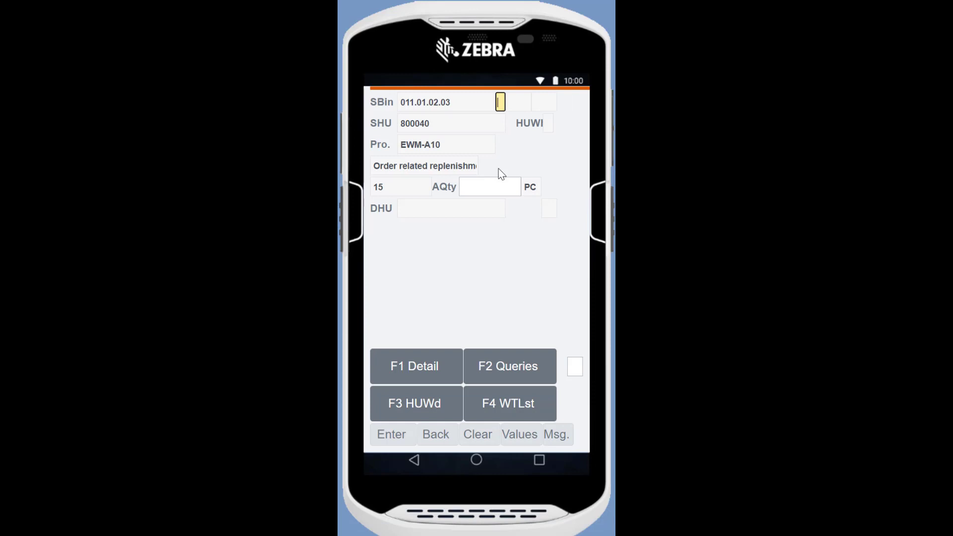
text(03)
key(Return)
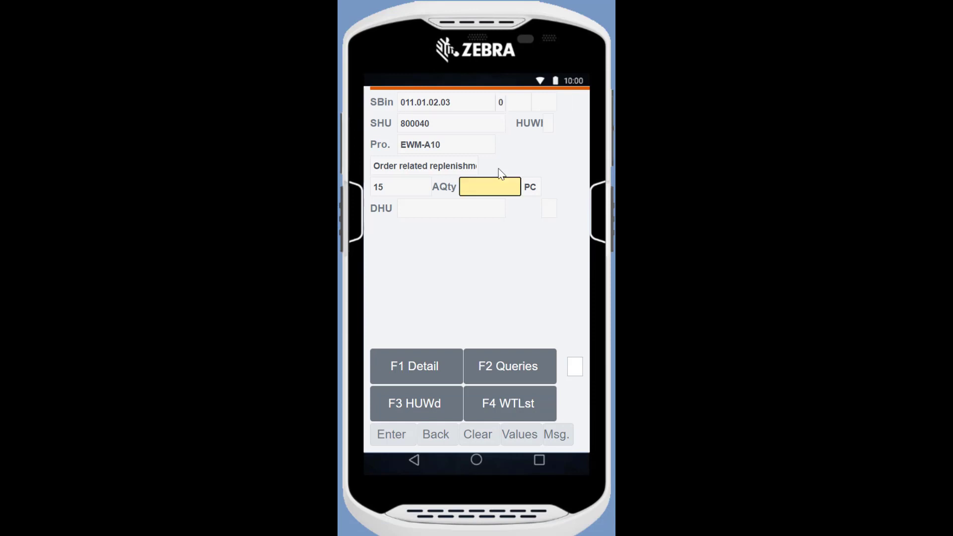
text(15)
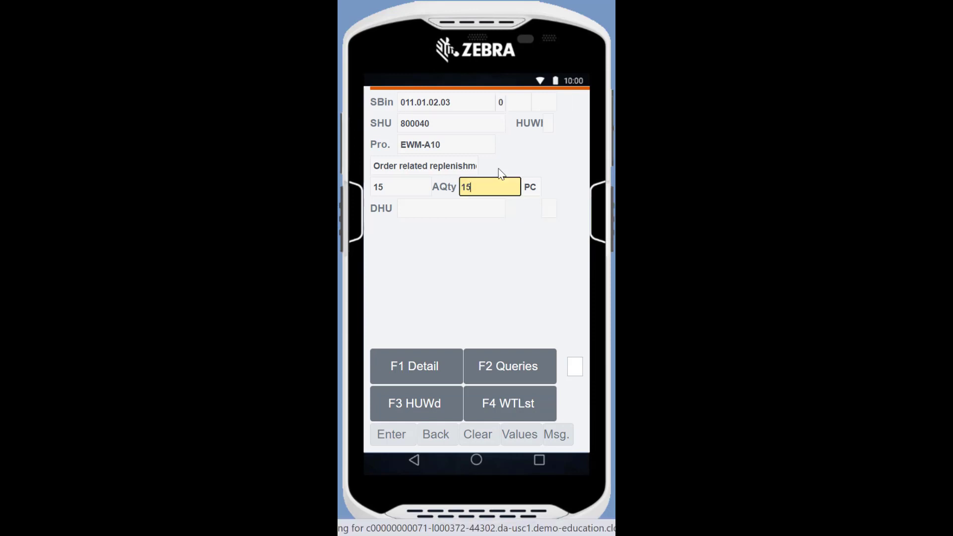
key(Return)
Confirm destination bin 051.01.02.01 check digits 01 and enter quantity 15
text(01)
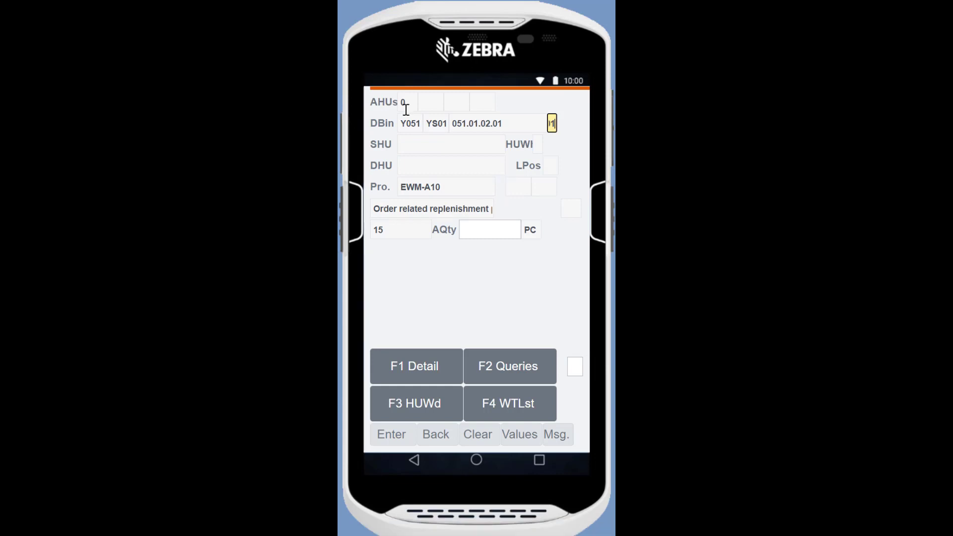
key(Return)
text(15)
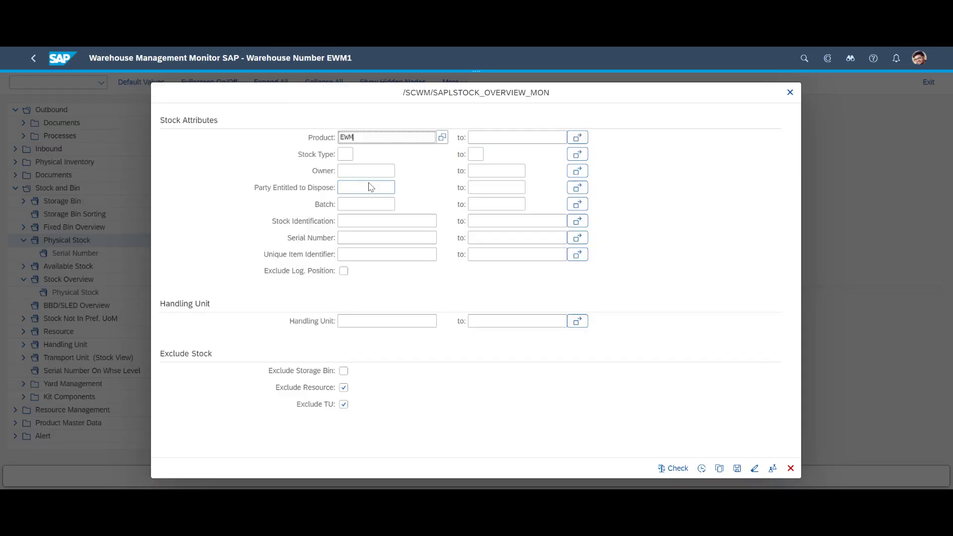
Run the Physical Stock selection for product EWM-A10 in the Warehouse Monitor
text(-A10)
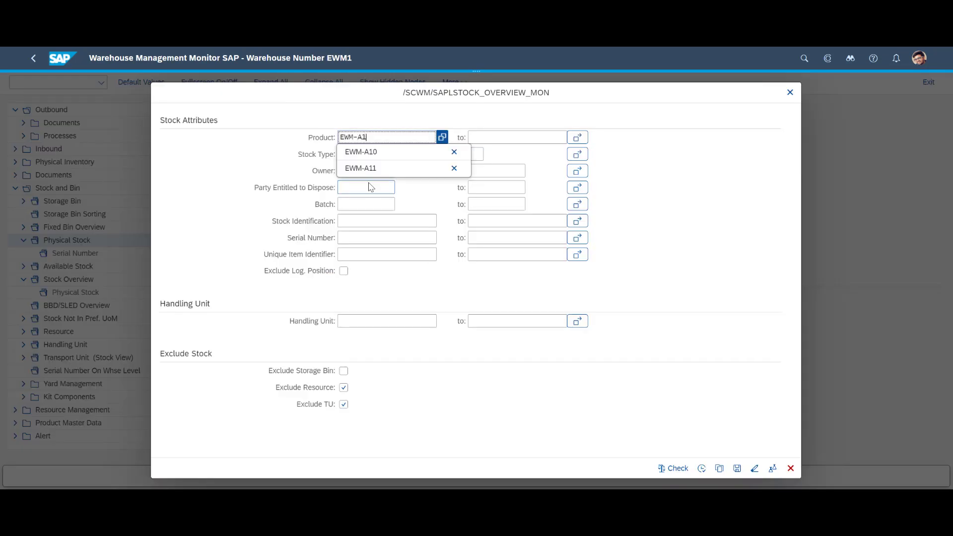
click(702, 468)
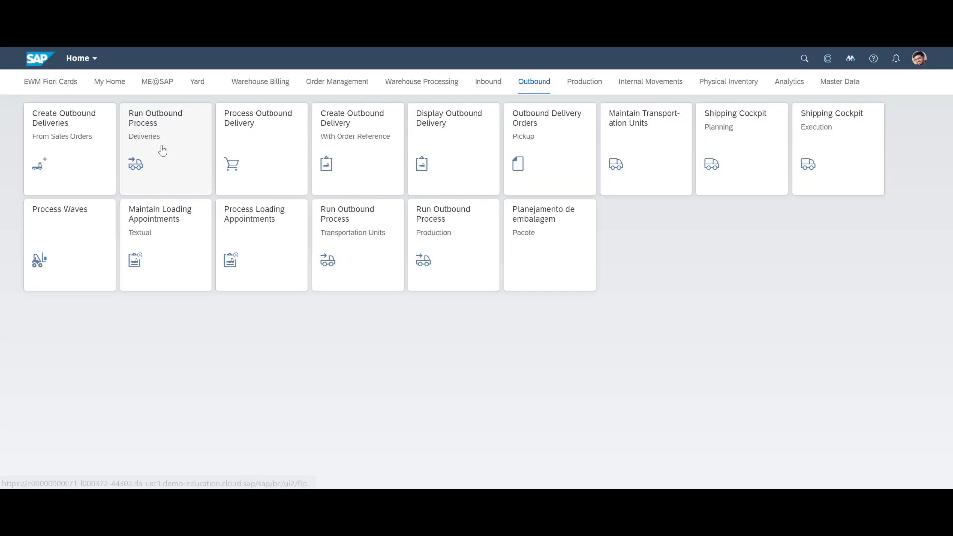
In Run Outbound Process, create warehouse tasks for missing item 10 of the EWM-A10 delivery
click(192, 149)
click(46, 199)
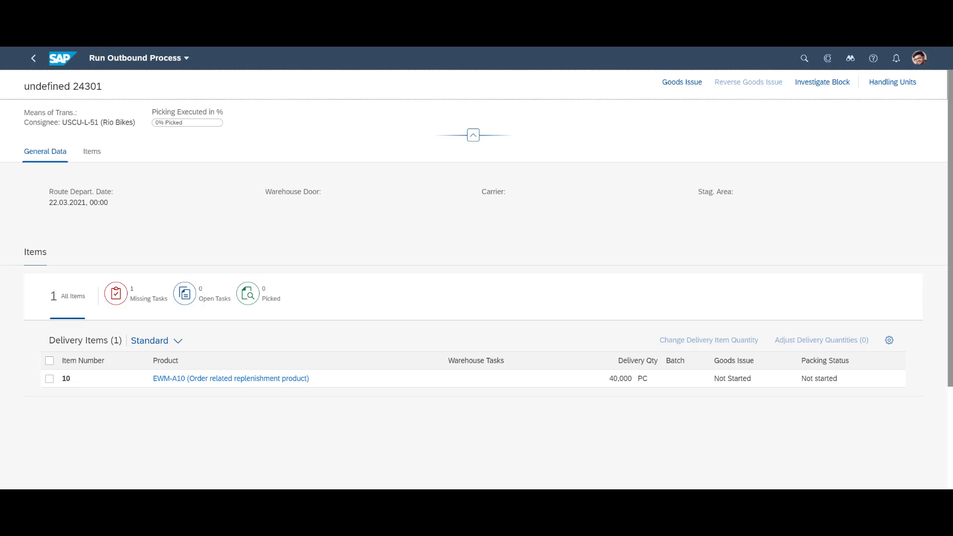
click(49, 370)
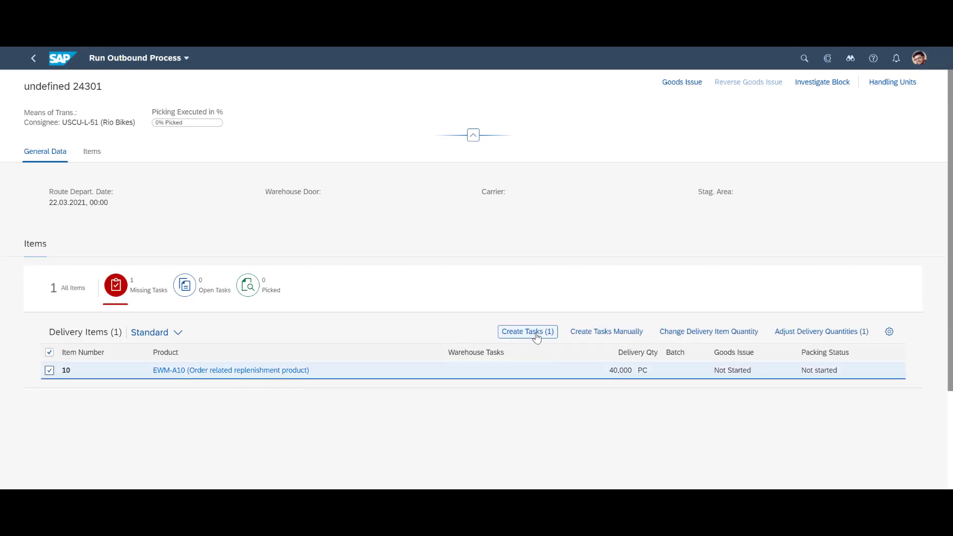
click(536, 337)
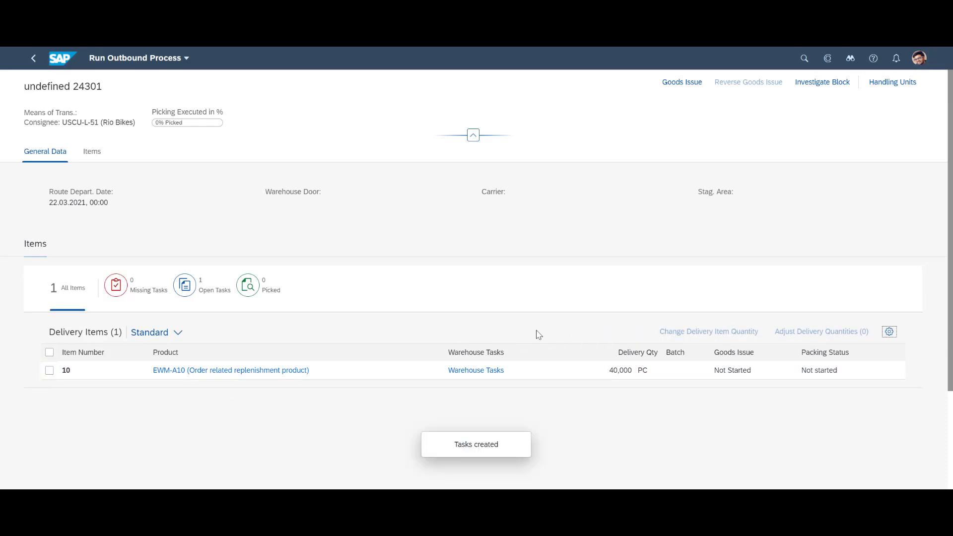
click(492, 376)
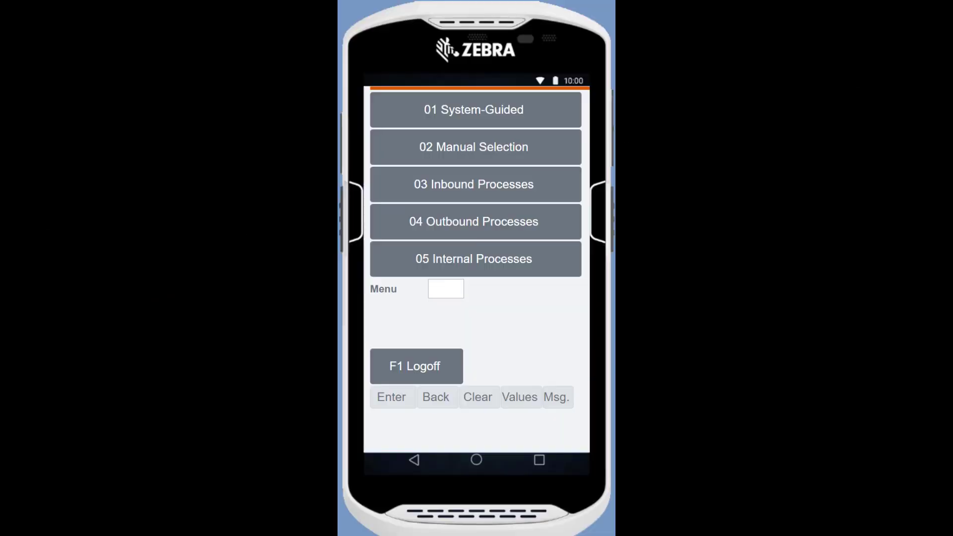
Start picking by warehouse order 2013904 and create a pick handling unit with packaging MZ-PKG-A10
click(512, 230)
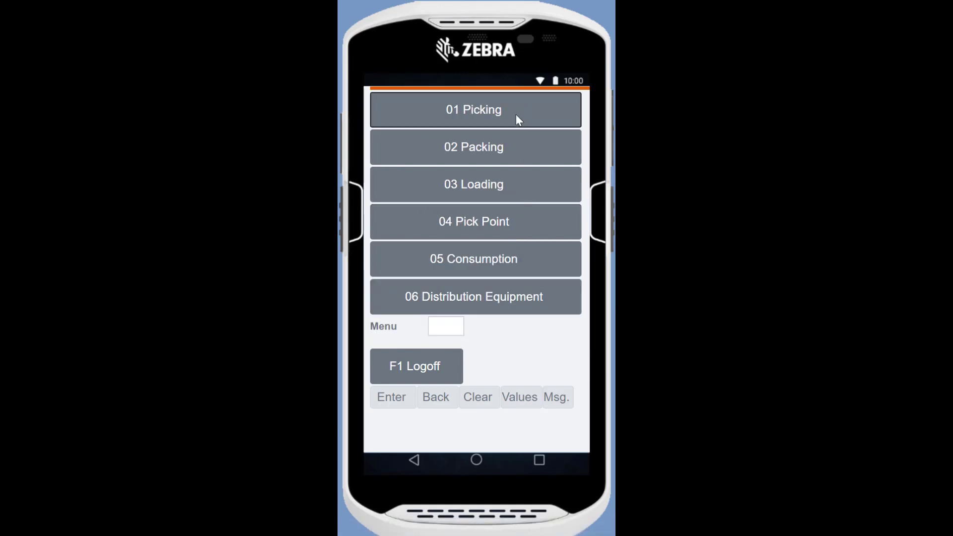
click(518, 119)
click(510, 222)
text(2013904)
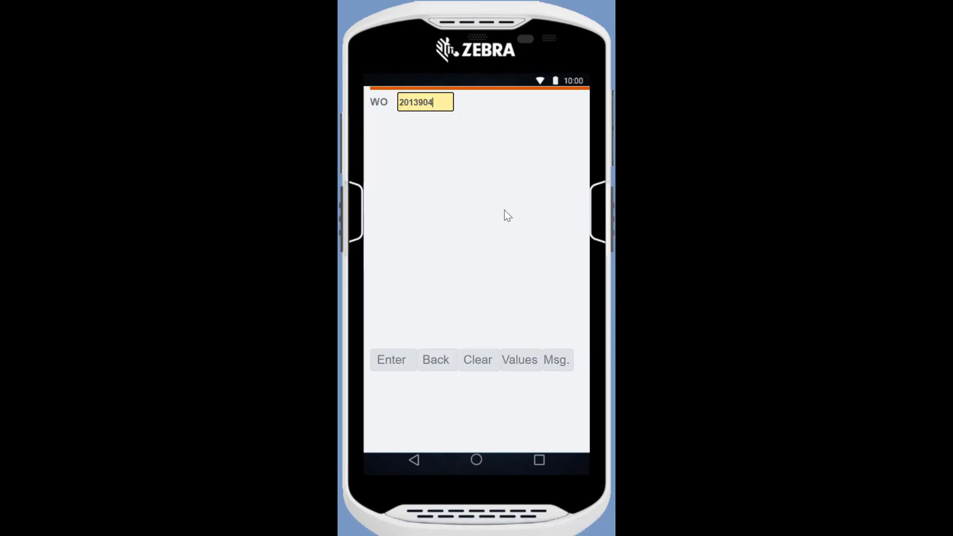
key(Return)
text(MZ-PKG-)
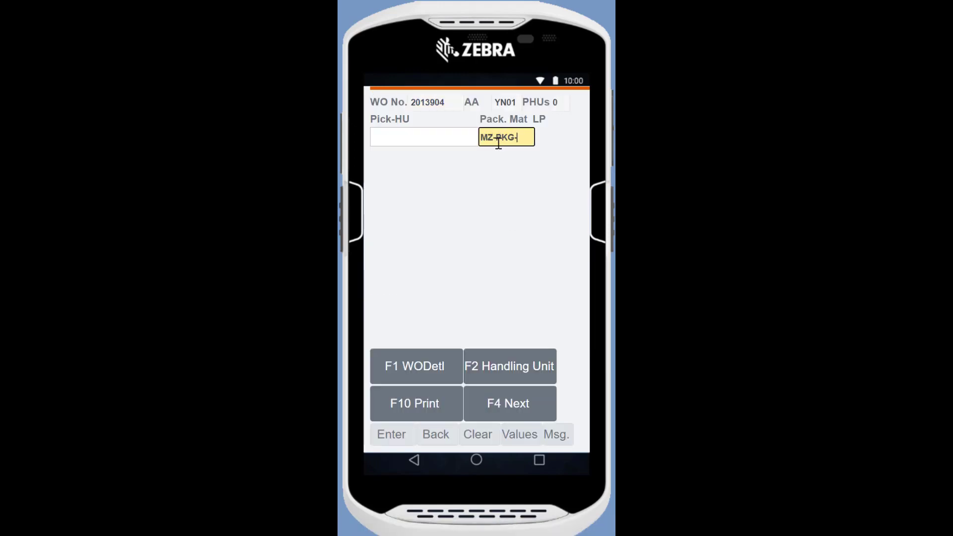
text(A104)
key(Return)
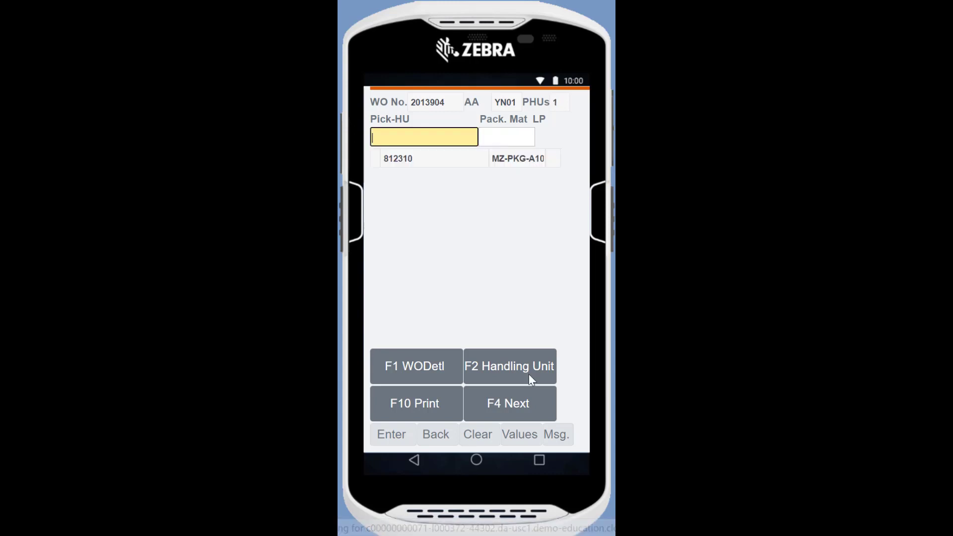
Pick 15 pieces from bin 051.01.02.01 into the handling unit
click(518, 402)
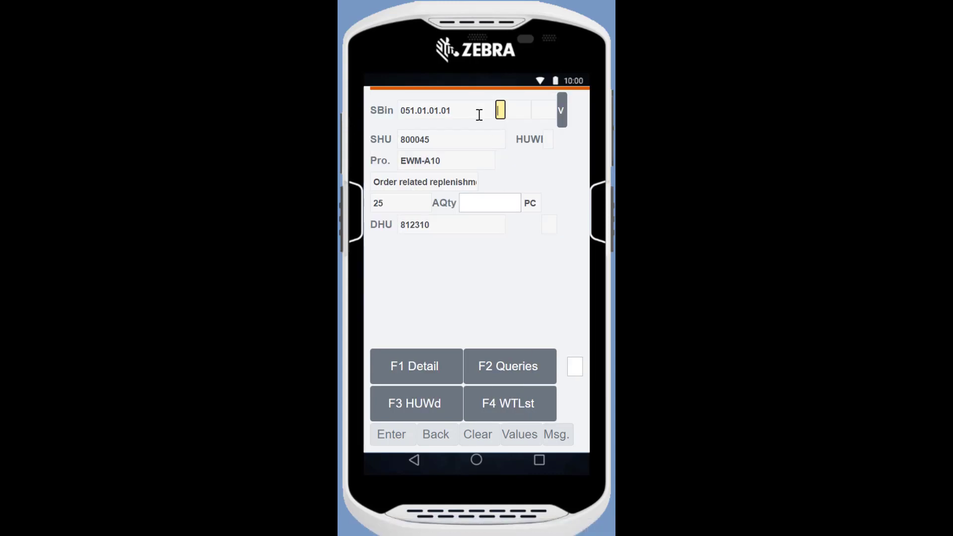
text(0)
key(Return)
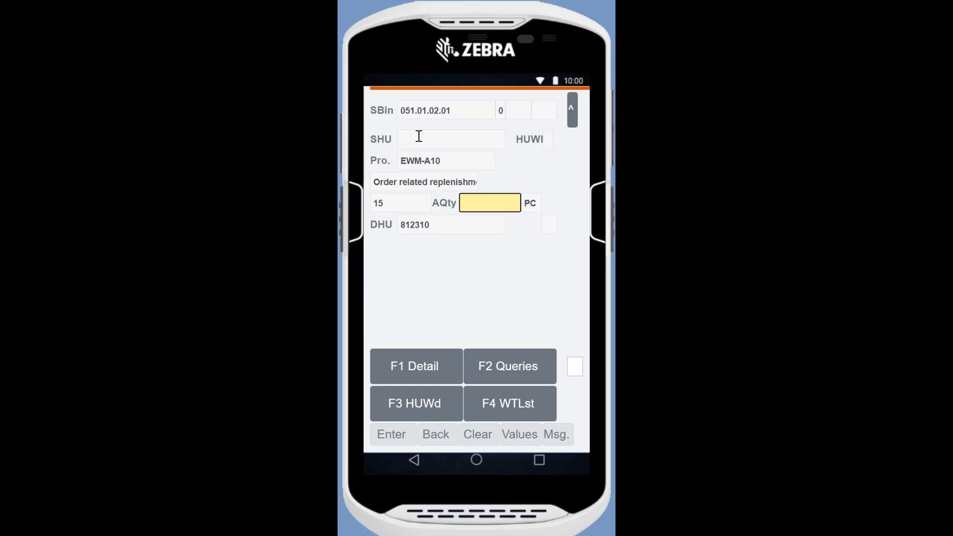
text(15)
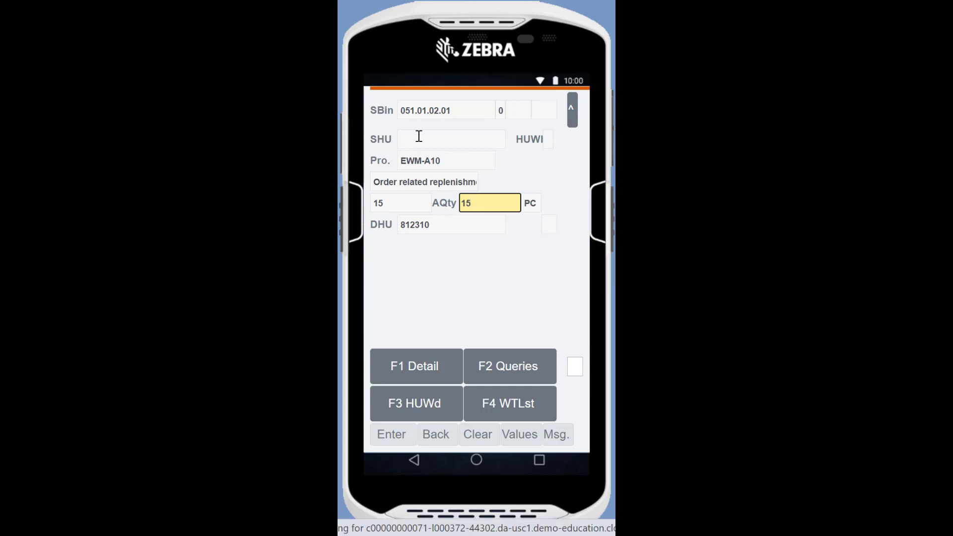
key(Return)
Pick the remaining 25 pieces from bin 051.01.01.01, check digits 01
click(498, 103)
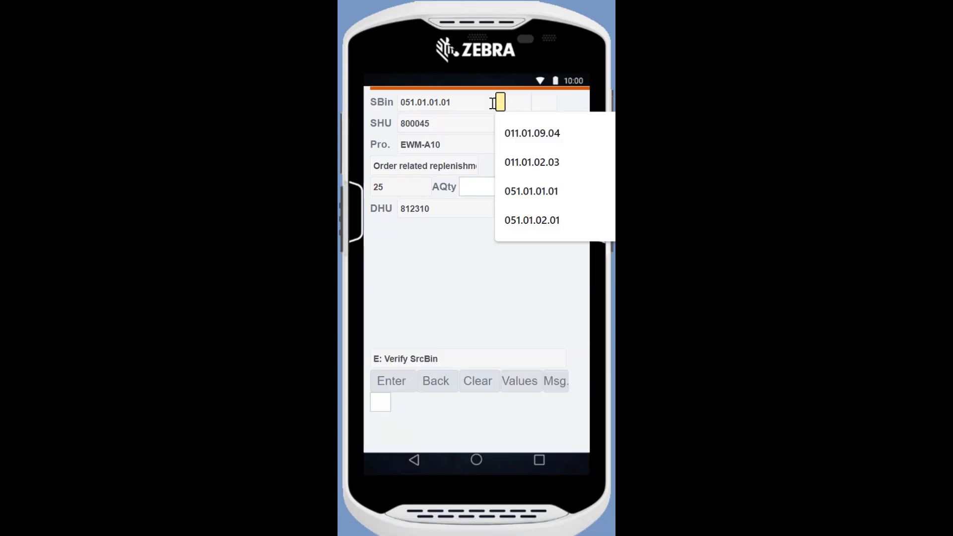
text(01)
key(Return)
text(25)
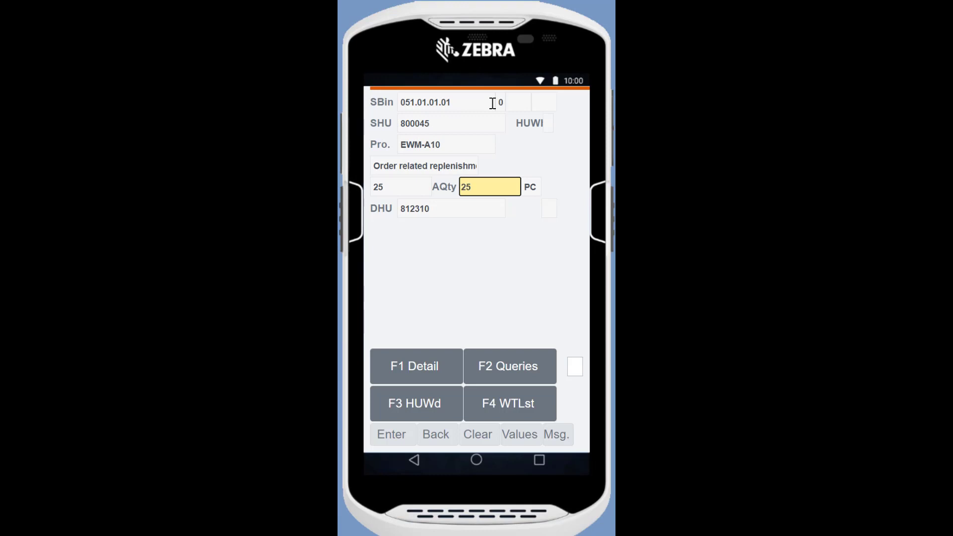
key(Return)
key(Return)
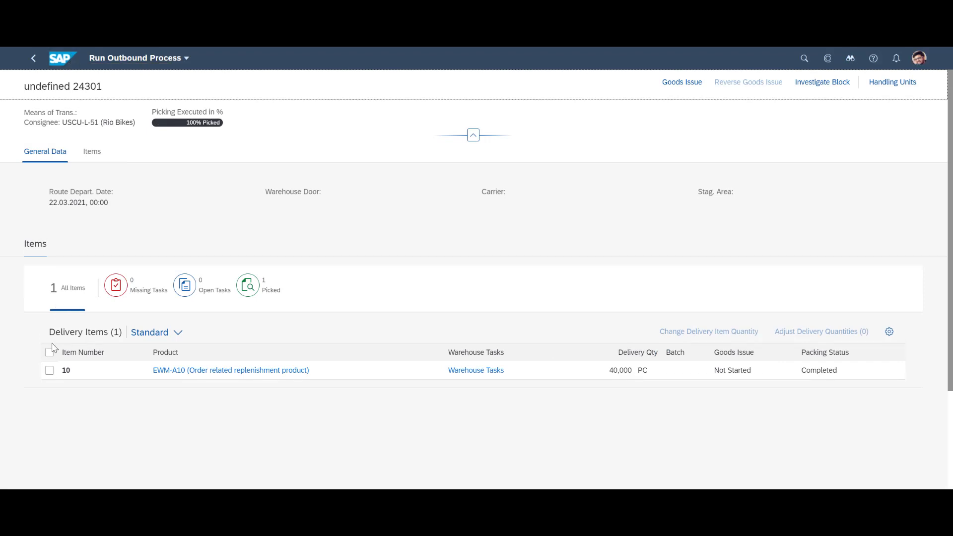
Post goods issue for delivery 24301 from its detail page
click(677, 89)
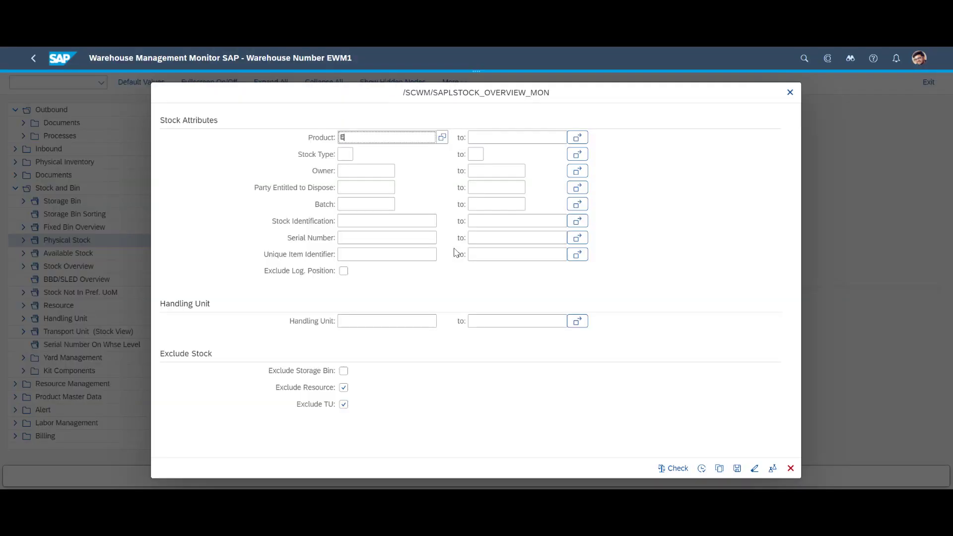
Run the Physical Stock selection again filtered on product EWM-A10
text(WM-A10)
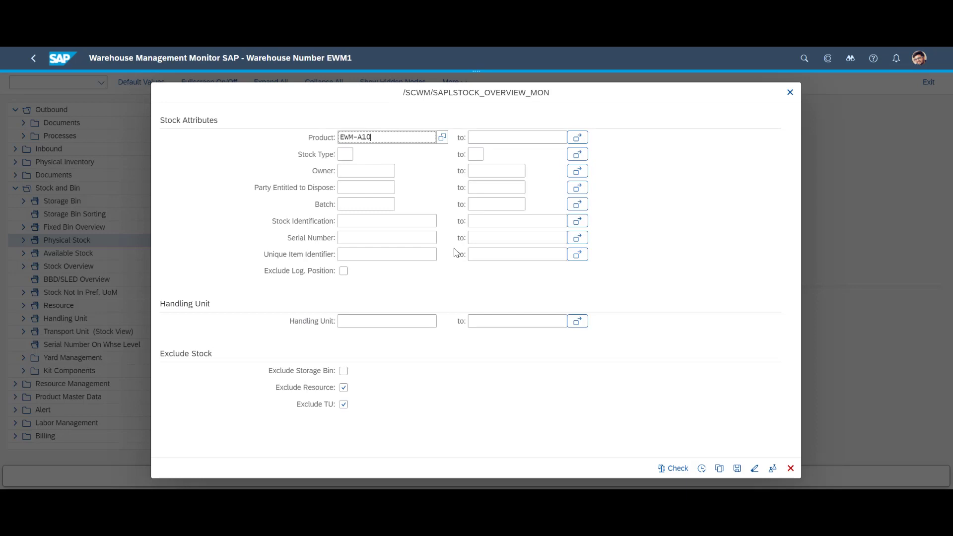
key(Tab)
click(773, 470)
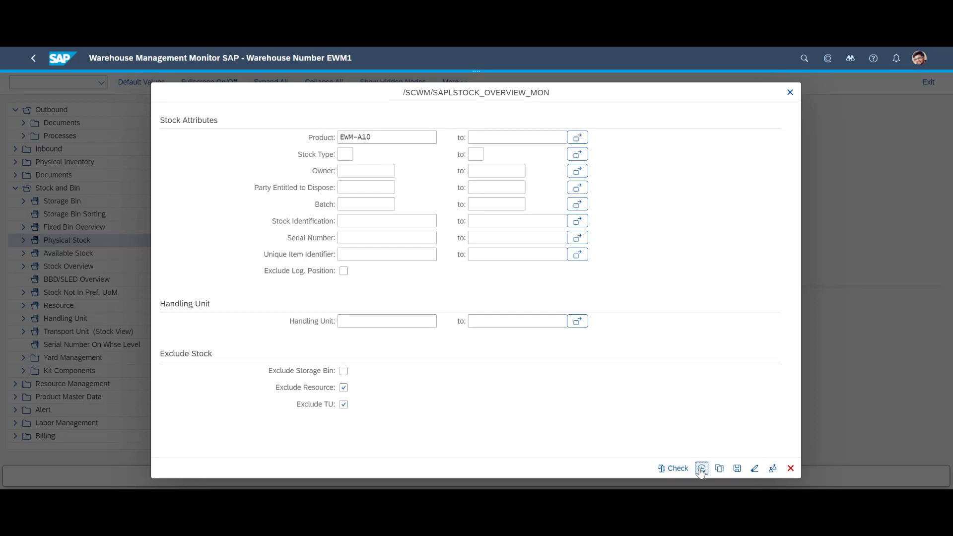